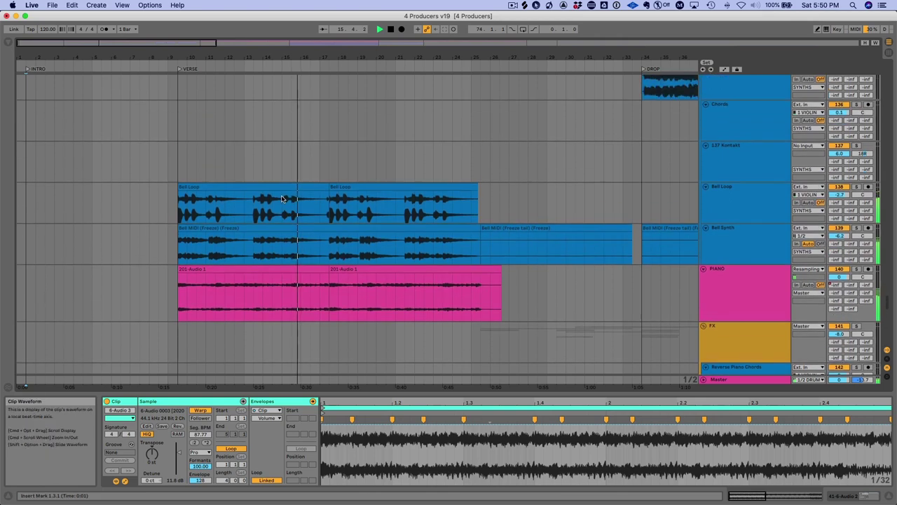
Step: Look through the intro and verse tracks during playback, from the bell and piano clips up past strings, drums and vocals to the MIX track
scroll(282, 199, up, 15)
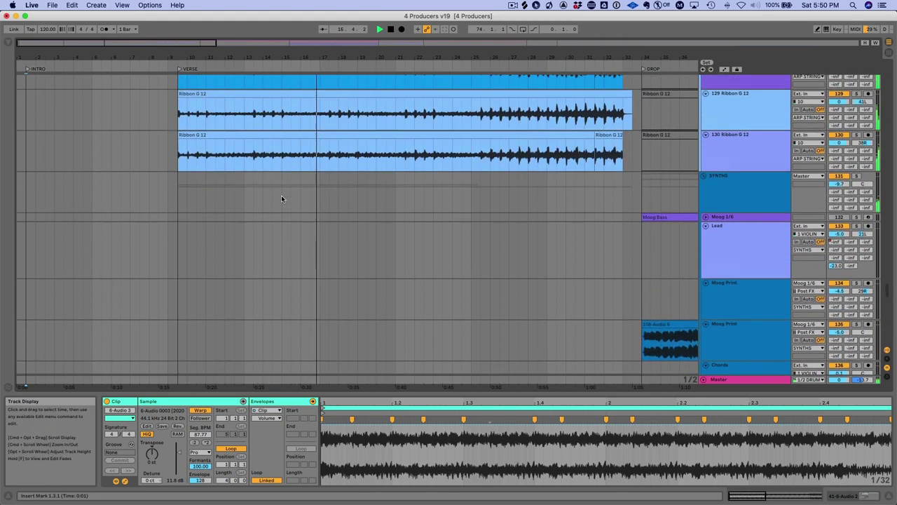
scroll(282, 199, up, 20)
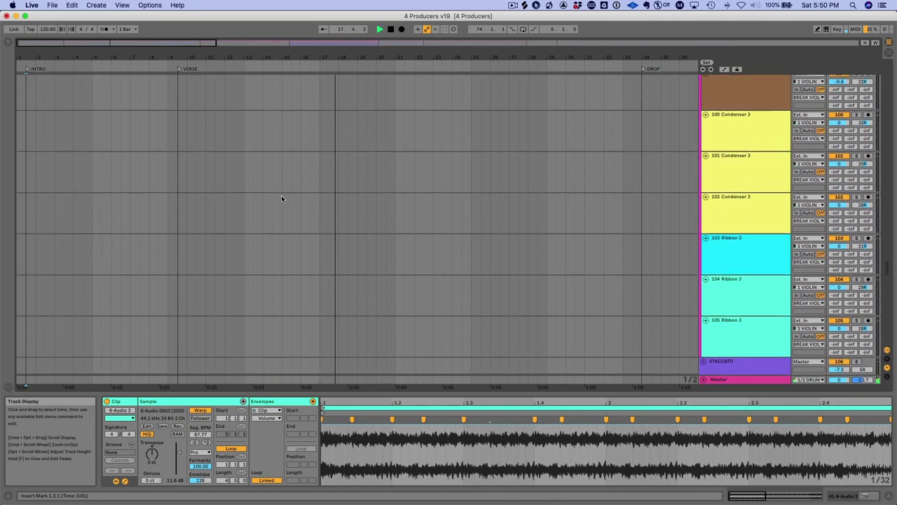
scroll(281, 199, up, 15)
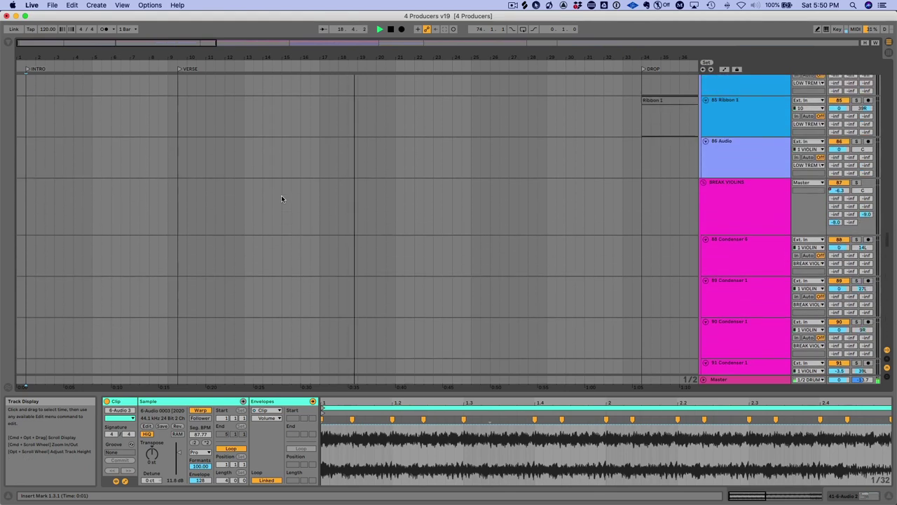
scroll(281, 199, up, 20)
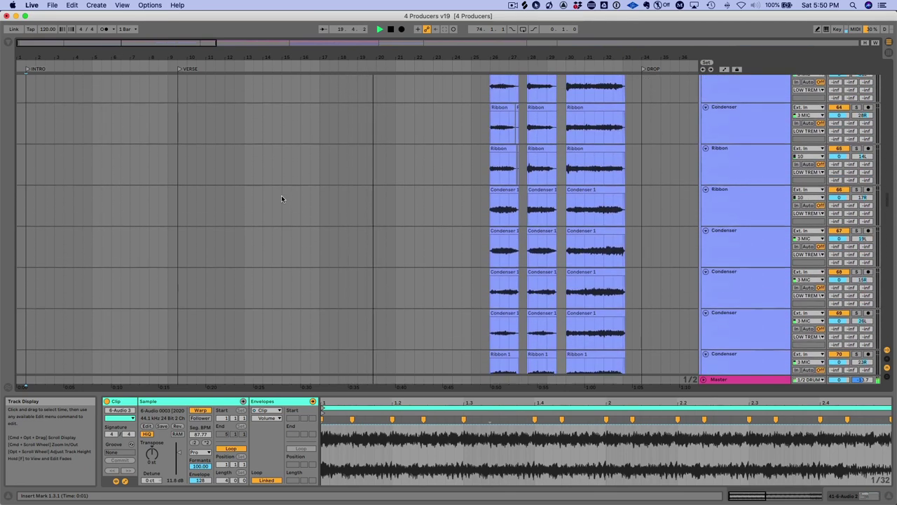
scroll(281, 199, up, 6)
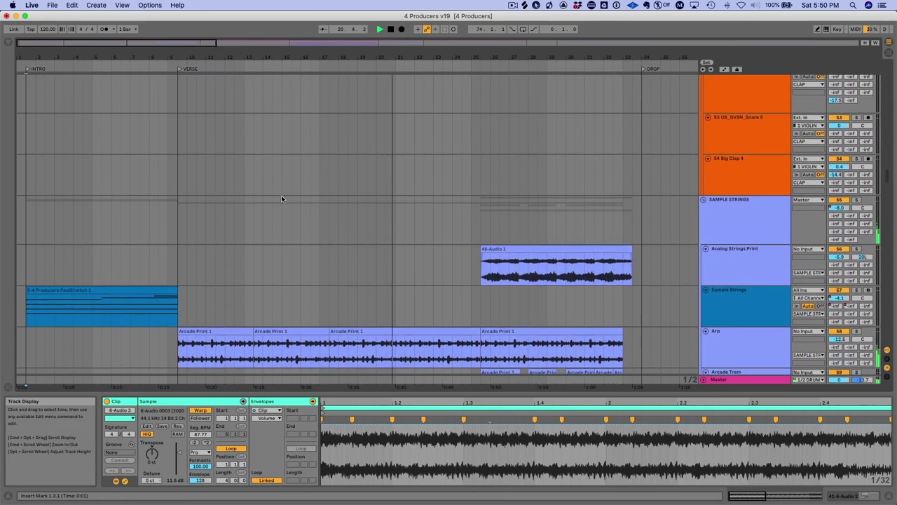
scroll(281, 199, up, 8)
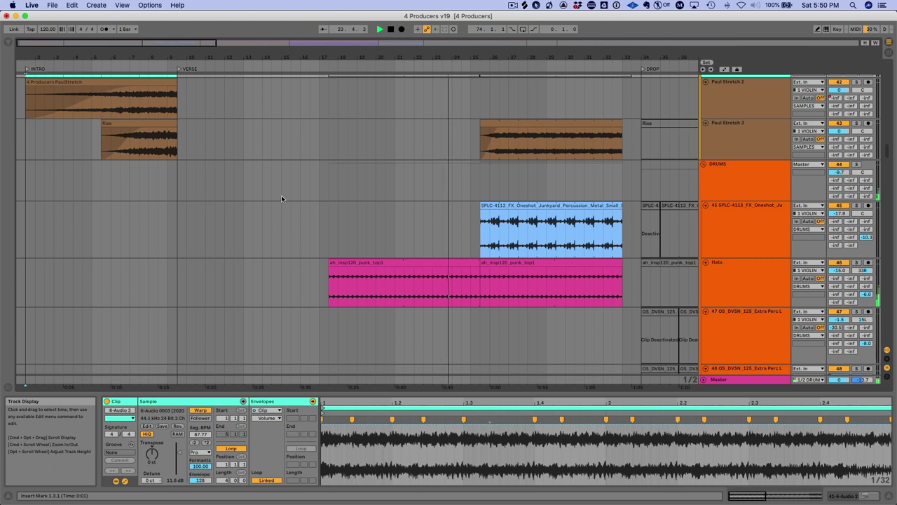
scroll(281, 199, up, 3)
scroll(281, 198, up, 7)
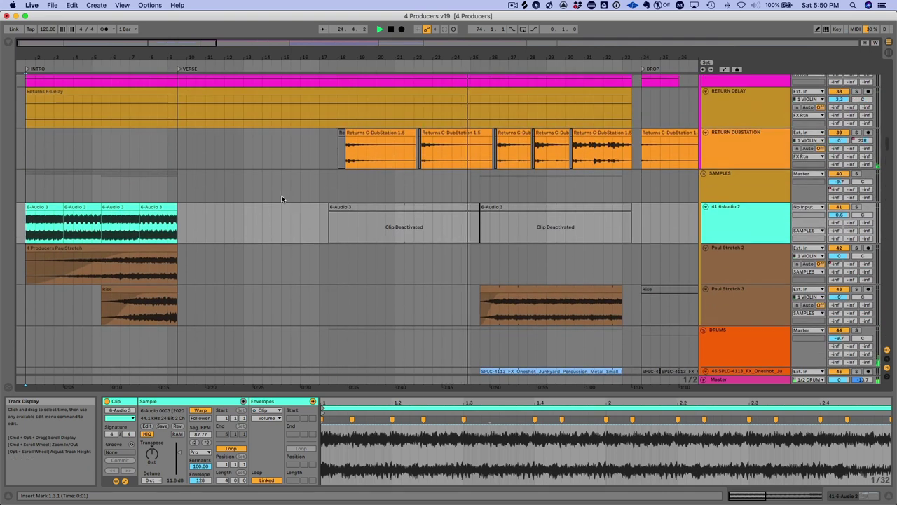
scroll(282, 198, up, 15)
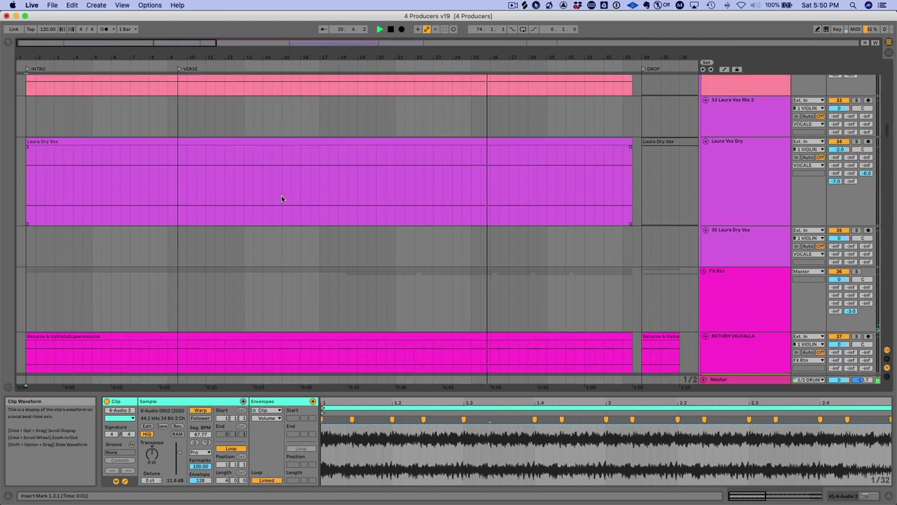
scroll(281, 198, up, 15)
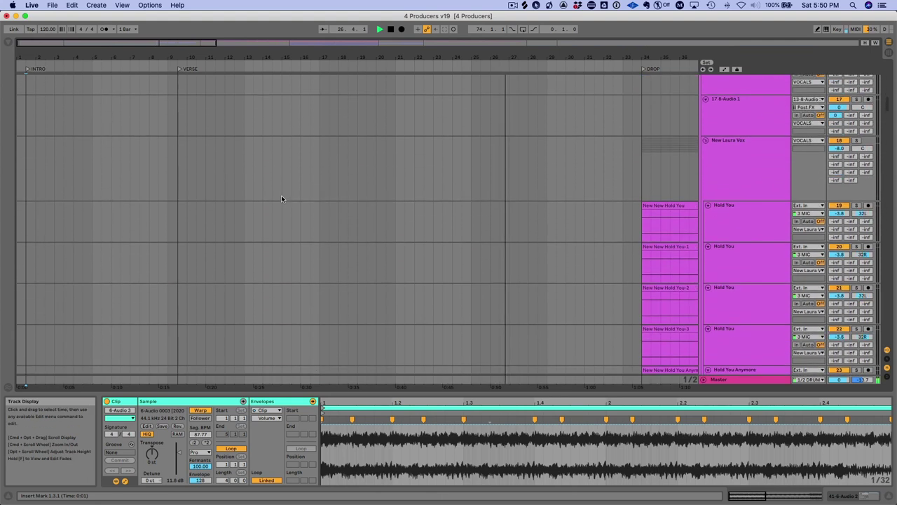
scroll(281, 198, up, 10)
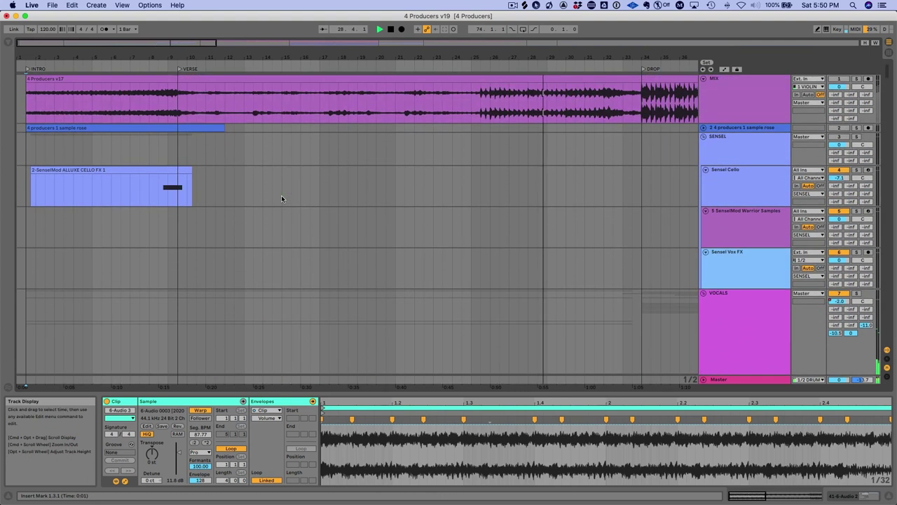
Step: Turn on Follow so the arrangement display keeps up with the playback position heading into the DROP section
scroll(281, 198, down, 8)
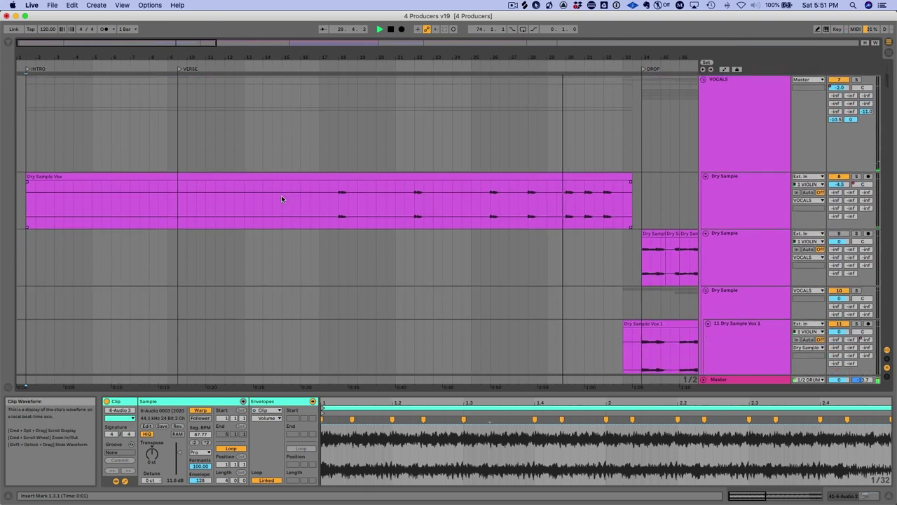
scroll(281, 199, right, 10)
scroll(281, 199, right, 10)
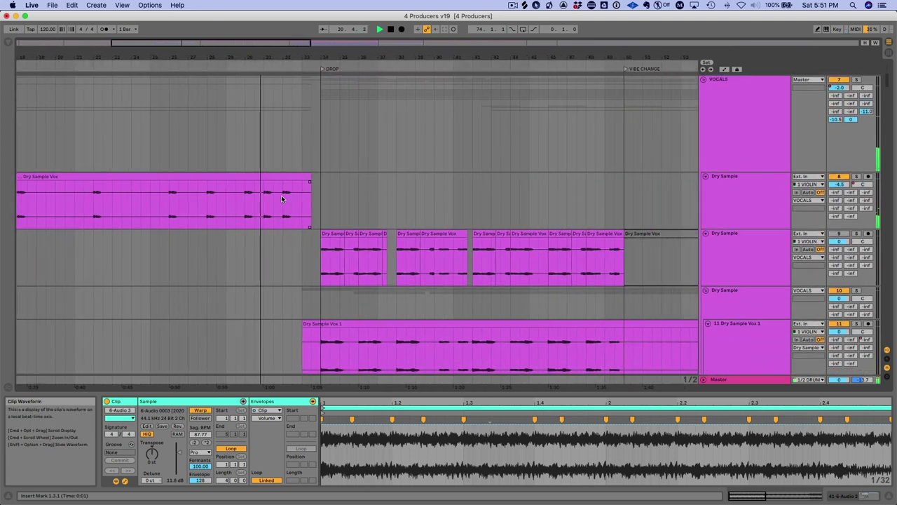
click(367, 87)
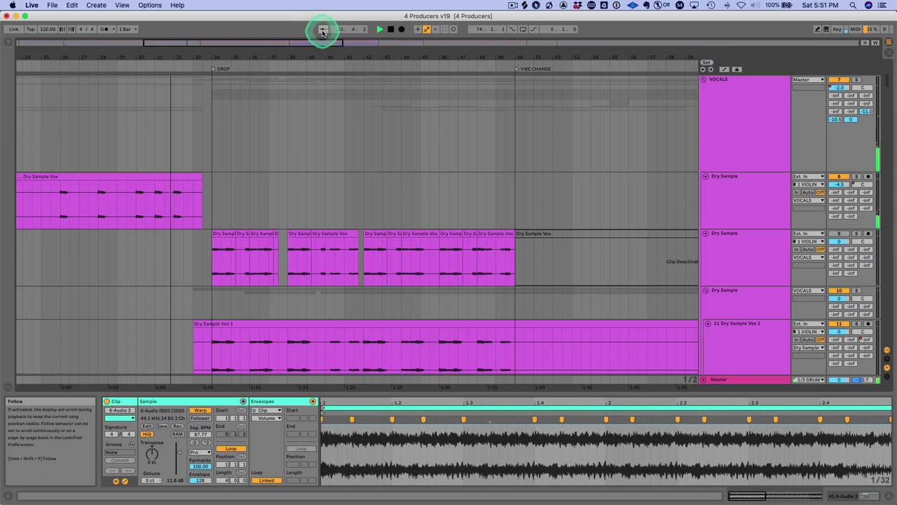
click(322, 32)
Step: Examine the vocal sample, lead vocal, percussion and clap tracks in the DROP section during playback
scroll(379, 186, down, 3)
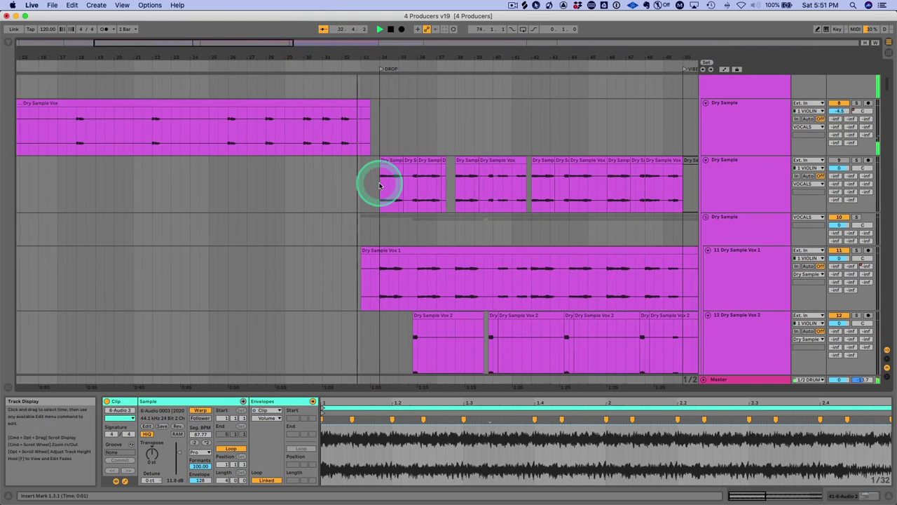
scroll(379, 186, down, 3)
scroll(376, 184, right, 5)
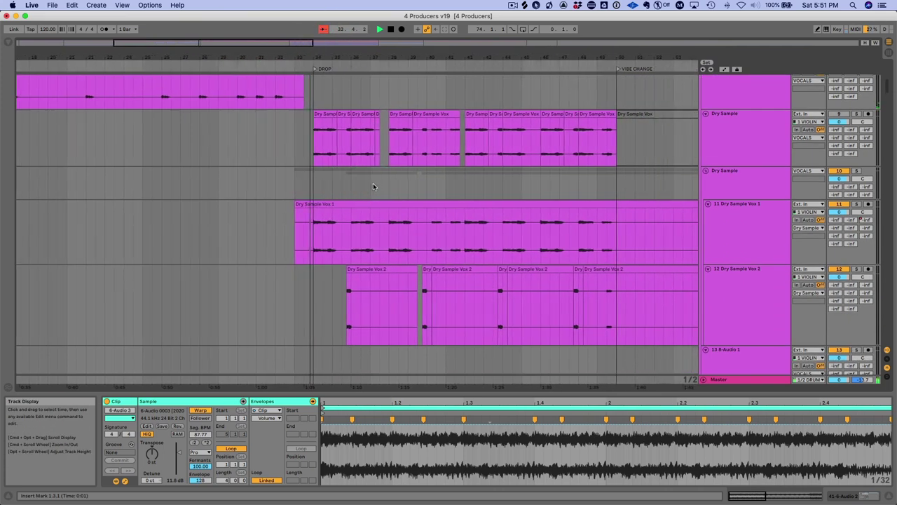
scroll(373, 187, down, 6)
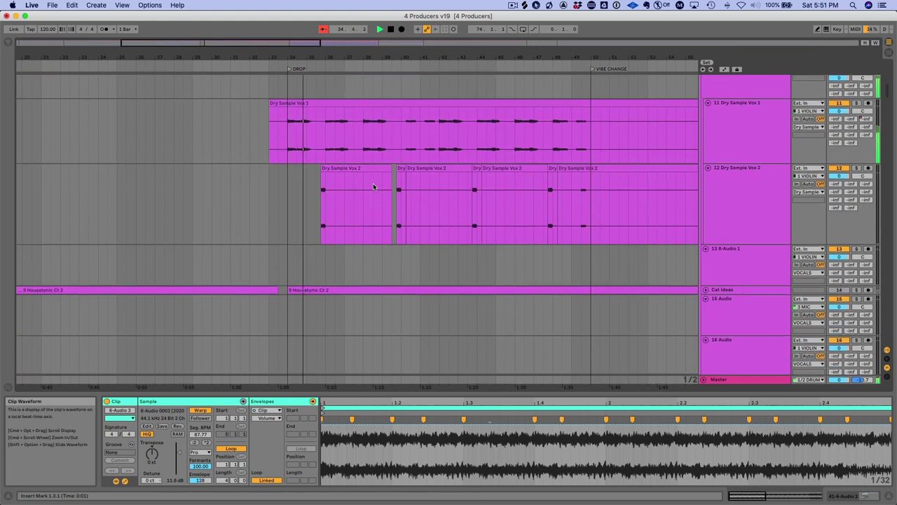
scroll(373, 187, down, 1)
scroll(372, 185, down, 20)
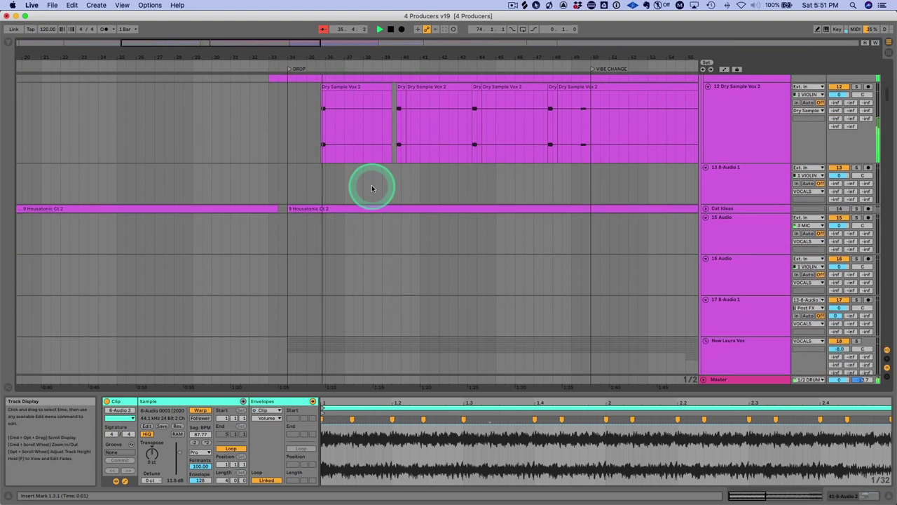
scroll(371, 186, down, 20)
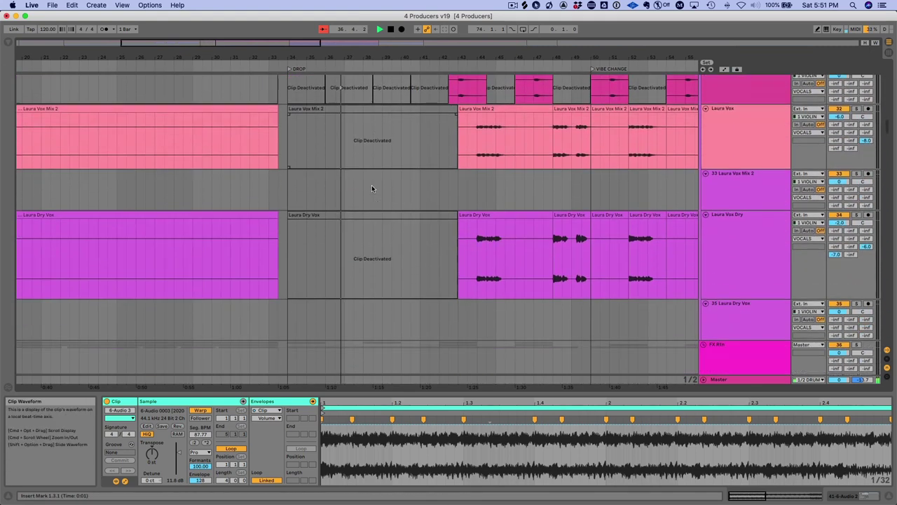
scroll(371, 185, down, 20)
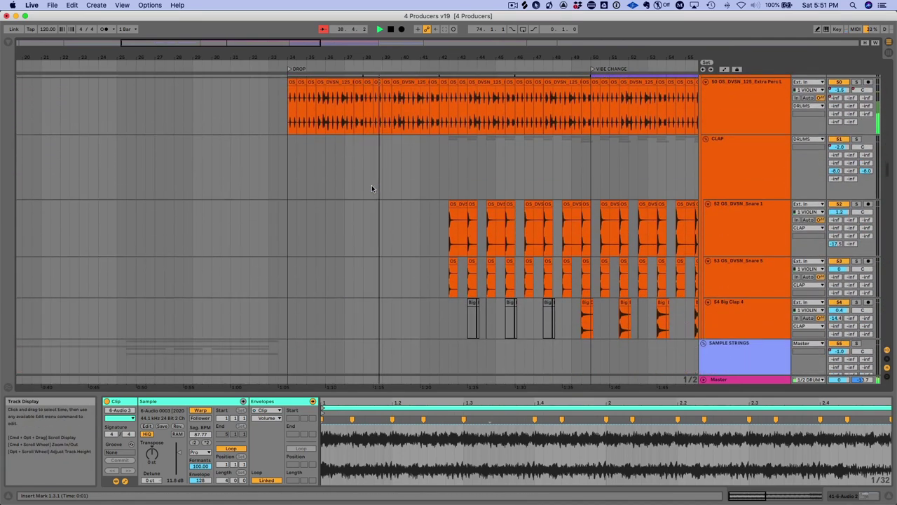
Step: Examine the string, synth, FX, kick and bass tracks around the DROP section during playback
scroll(371, 185, down, 15)
scroll(371, 185, down, 15)
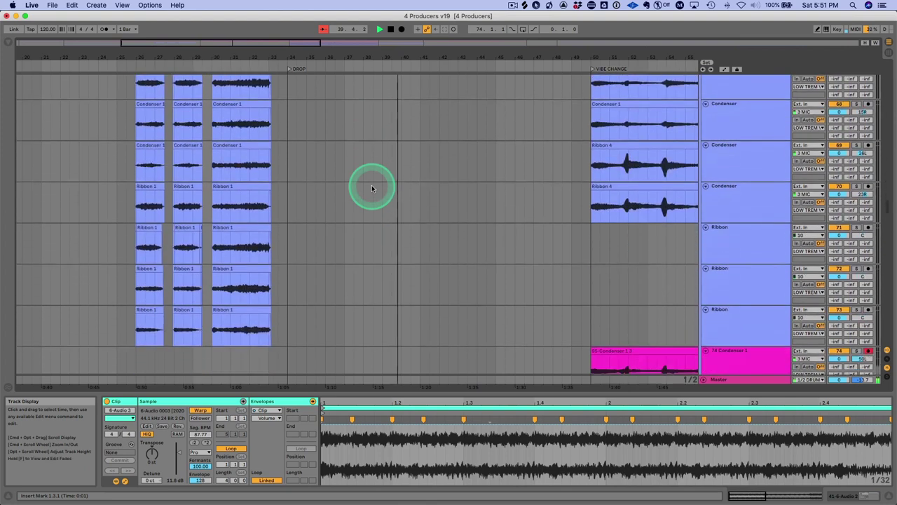
scroll(371, 185, down, 12)
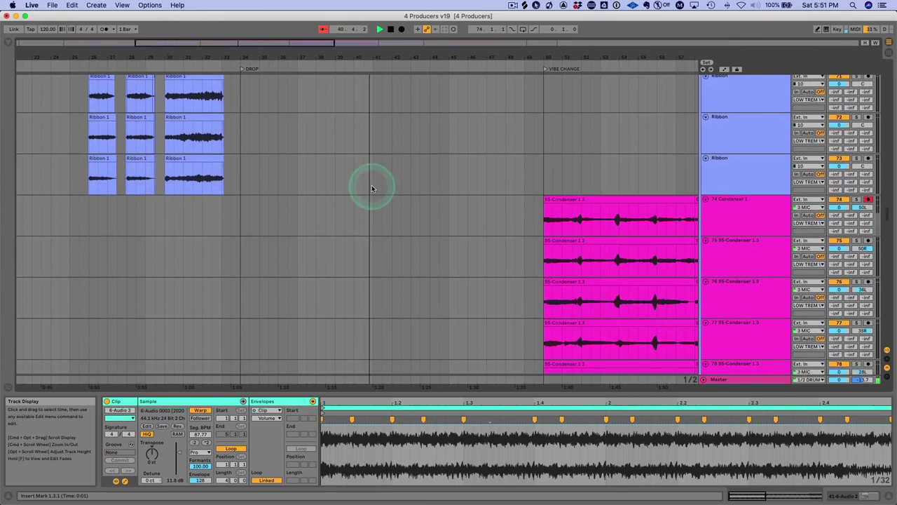
scroll(372, 185, down, 8)
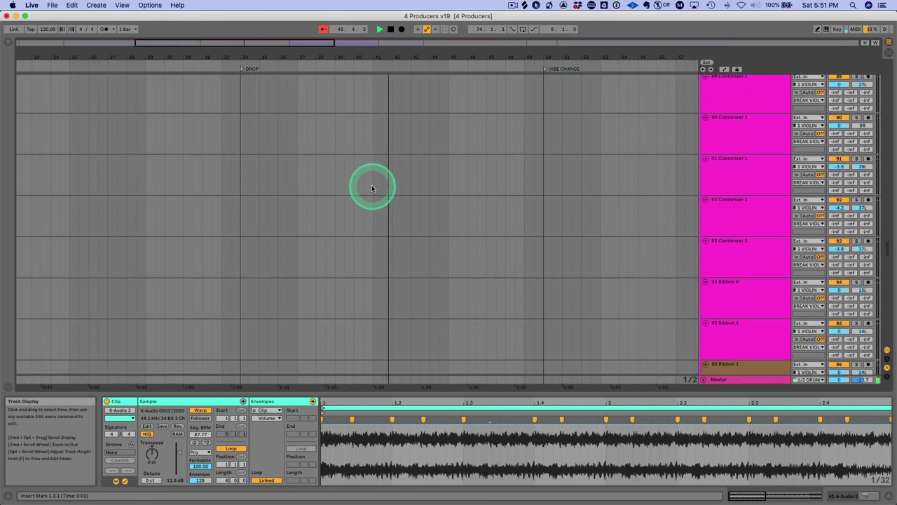
scroll(372, 187, down, 20)
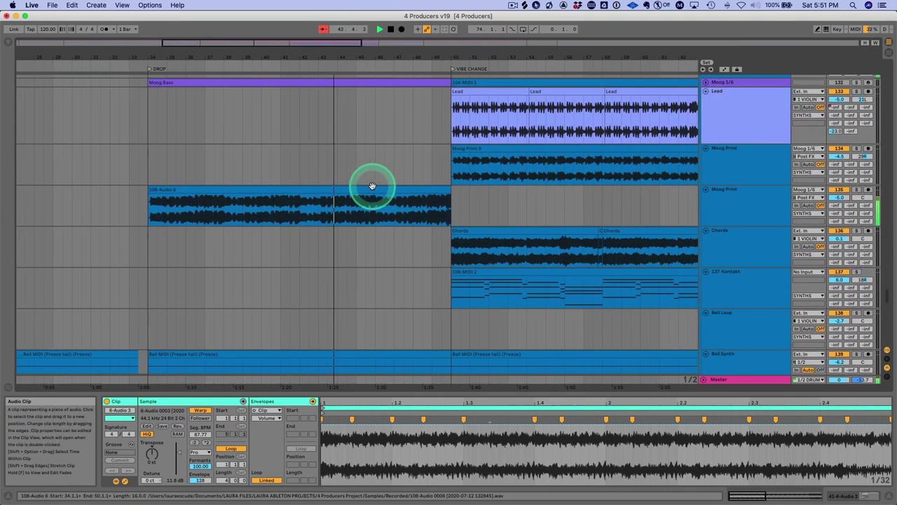
scroll(372, 186, down, 12)
scroll(372, 187, down, 12)
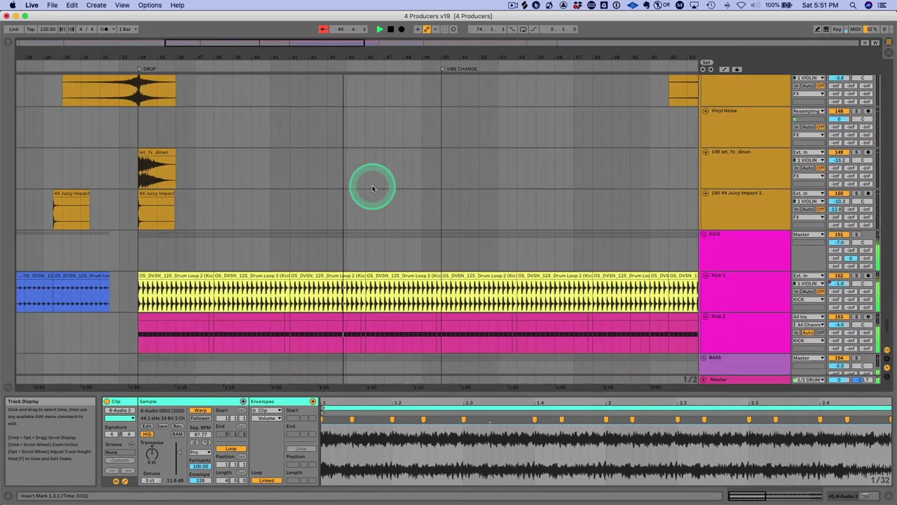
scroll(372, 188, down, 2)
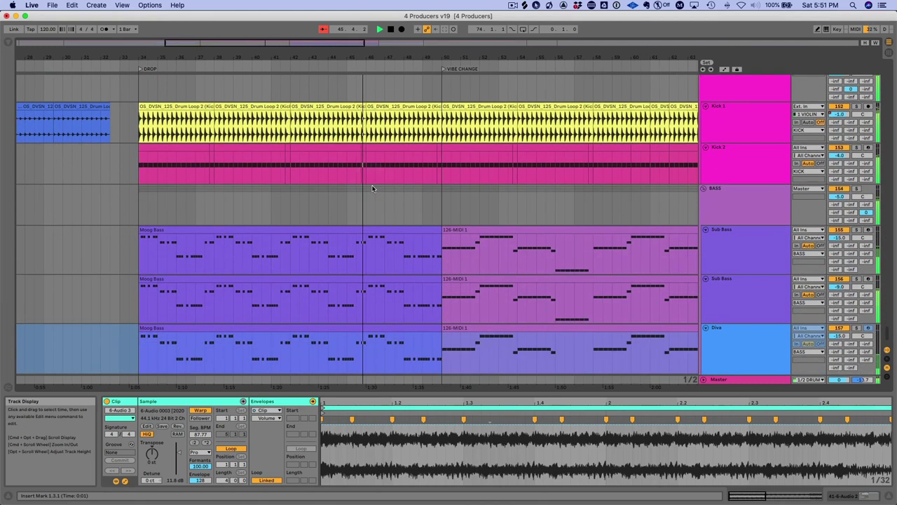
Step: Unfold the STACCATO group to show its condenser and ribbon string clips in the VIBE CHANGE section
scroll(372, 188, right, 3)
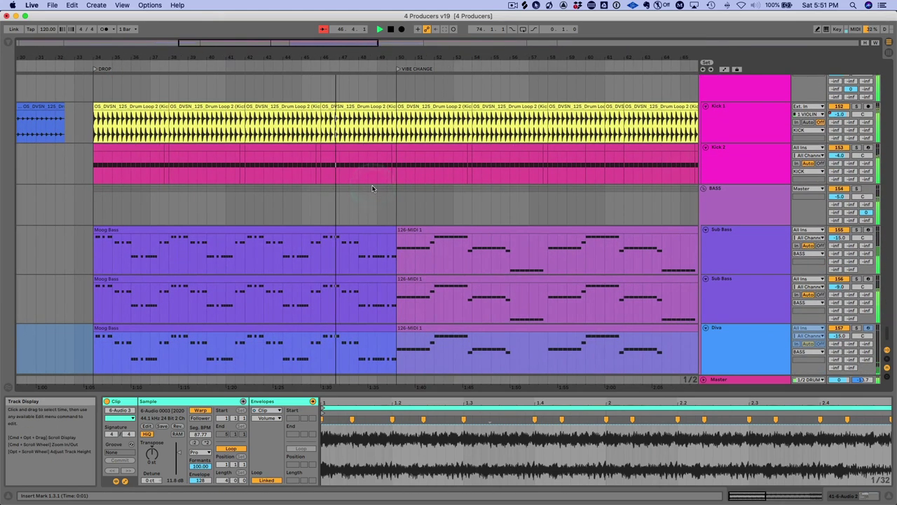
scroll(372, 188, right, 6)
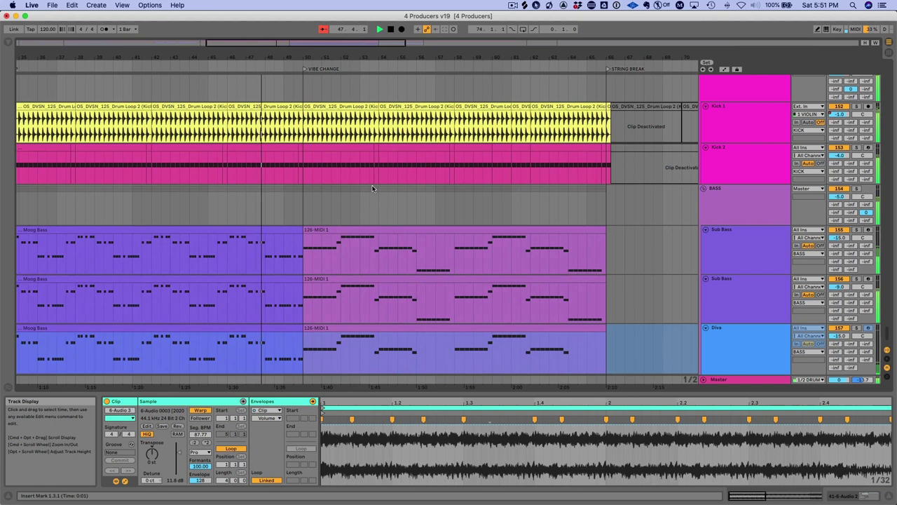
scroll(373, 188, right, 2)
scroll(372, 188, up, 15)
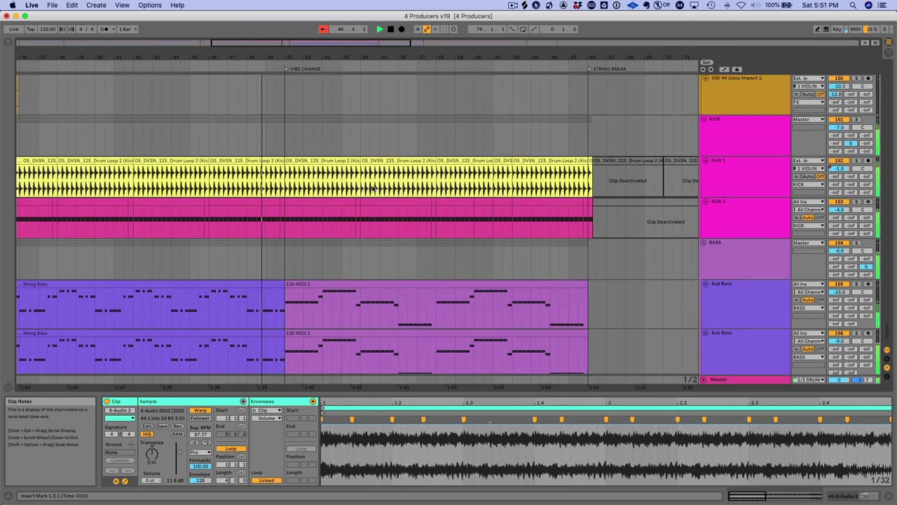
scroll(372, 188, up, 20)
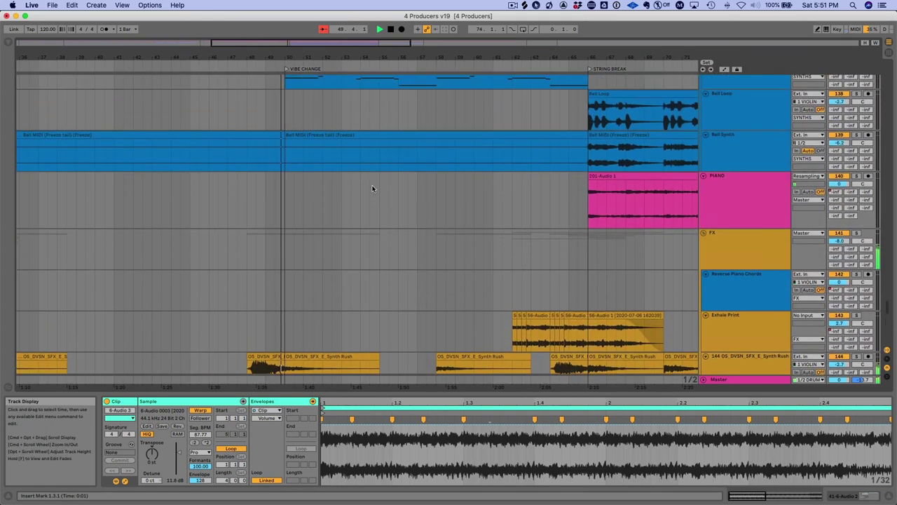
scroll(373, 187, up, 20)
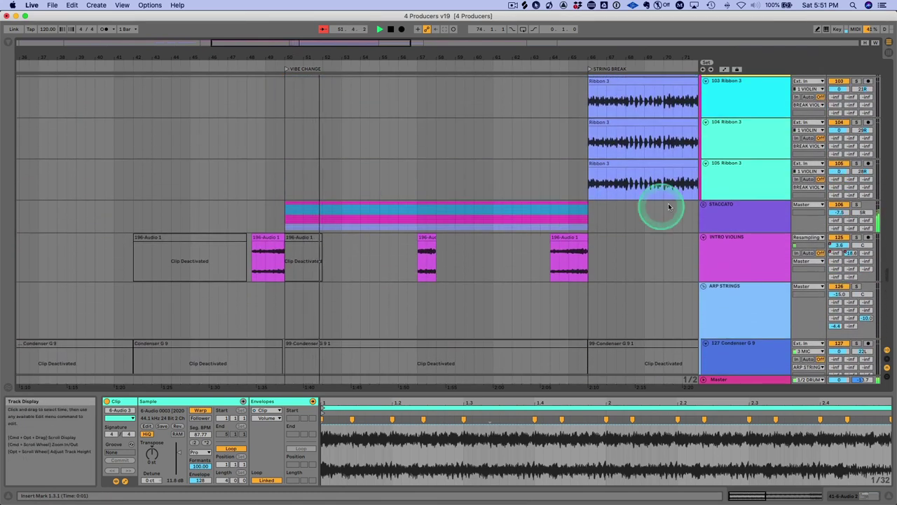
click(702, 206)
scroll(452, 208, down, 8)
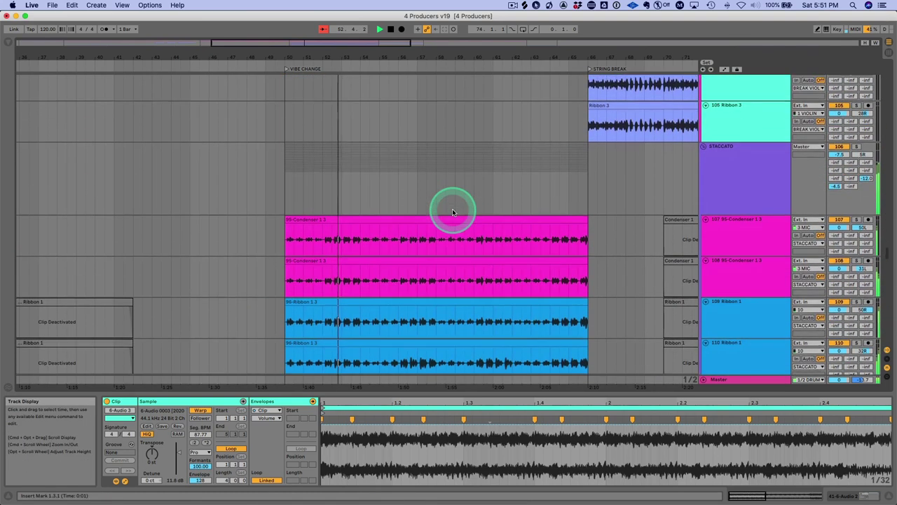
Step: Examine the STACCATO, BREAK VIOLINS, LOW TREM VIOLINS and Cycles Print tracks around the VIBE CHANGE section during playback
scroll(452, 211, up, 5)
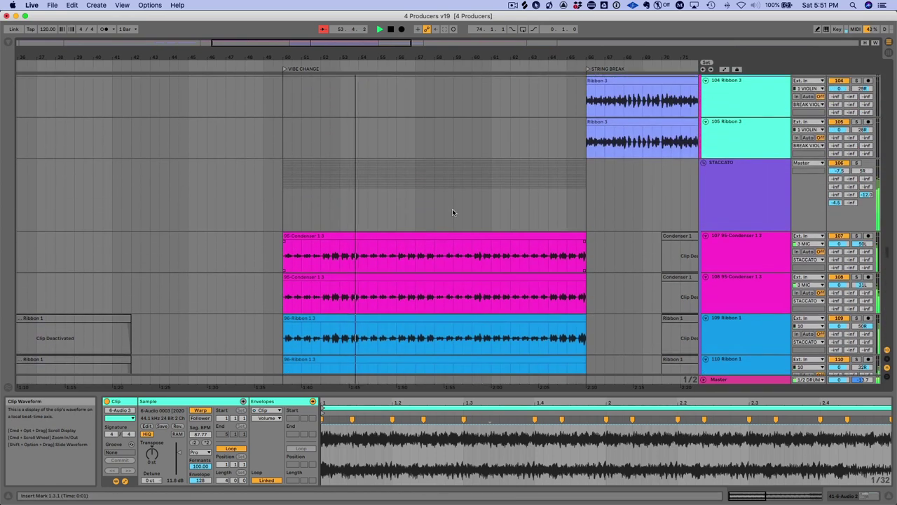
scroll(452, 210, up, 15)
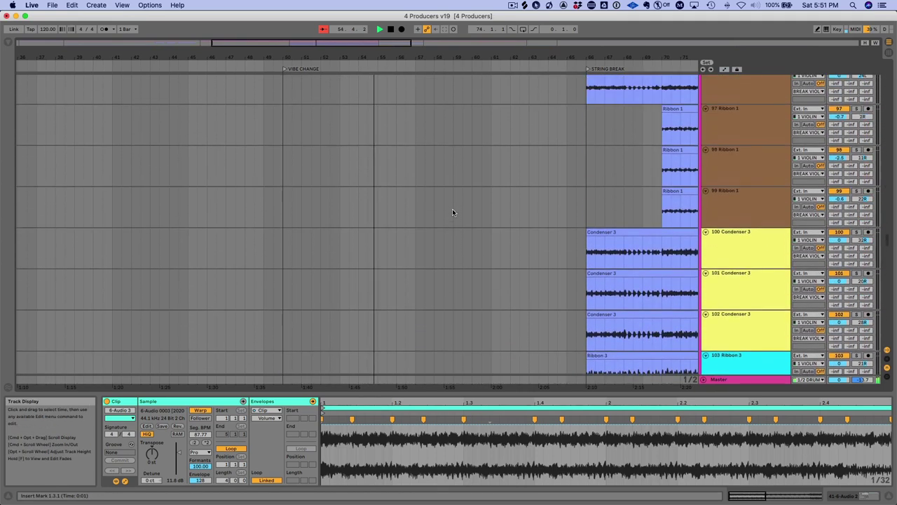
scroll(452, 211, up, 15)
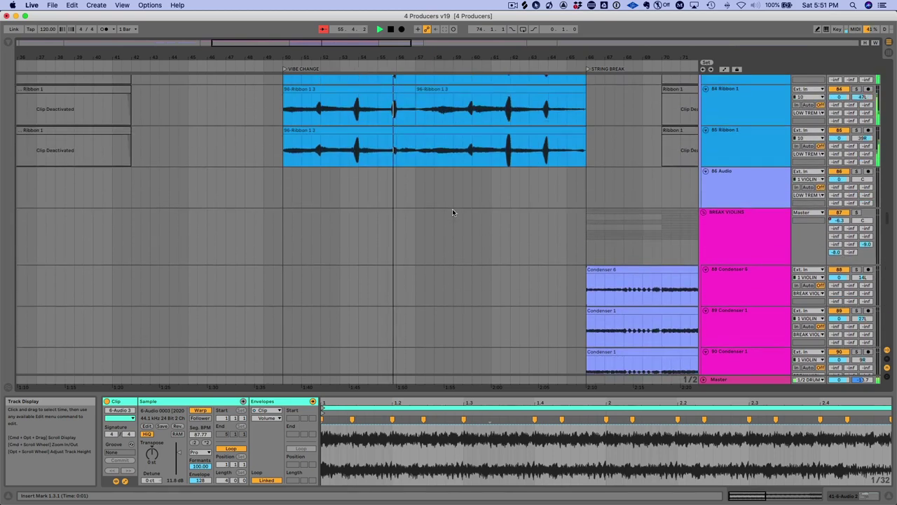
scroll(452, 210, up, 9)
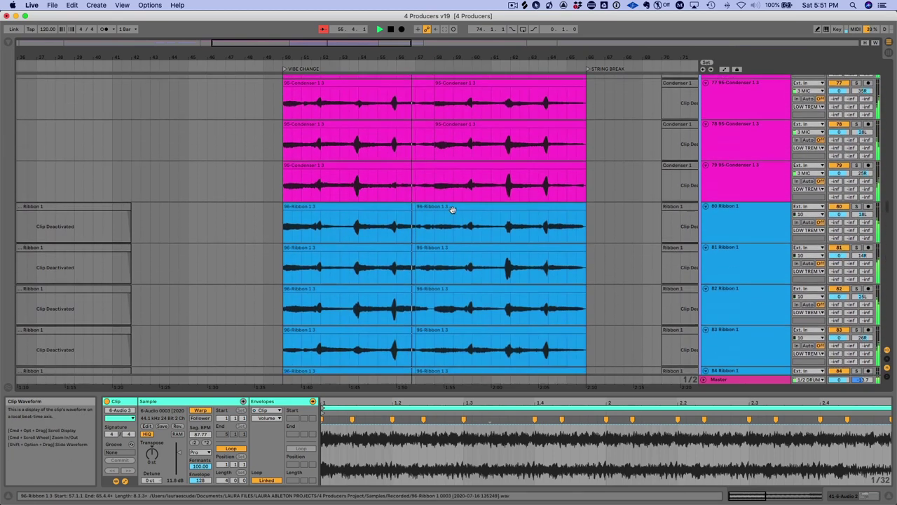
scroll(452, 209, up, 10)
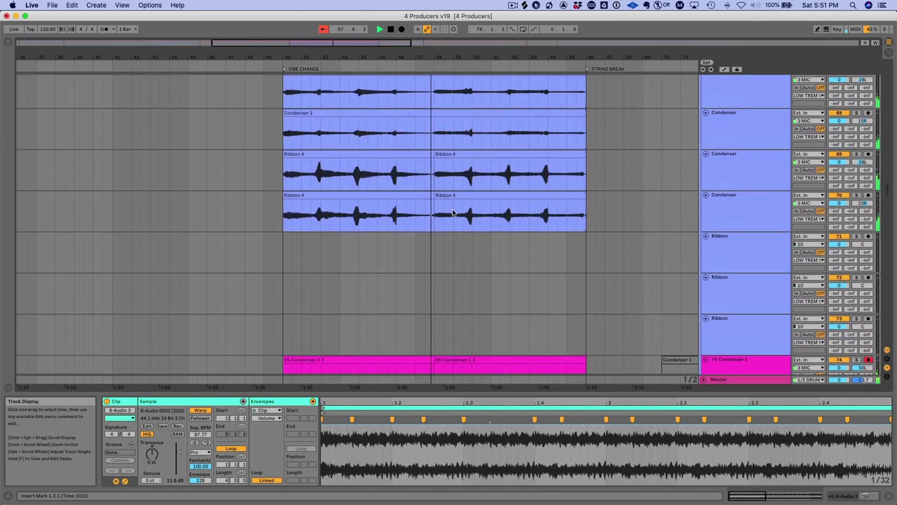
scroll(452, 211, up, 8)
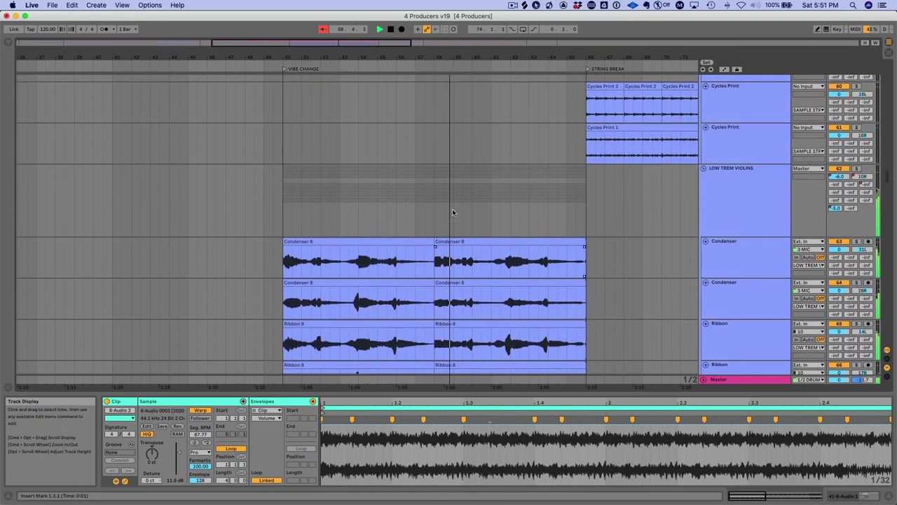
scroll(452, 211, up, 4)
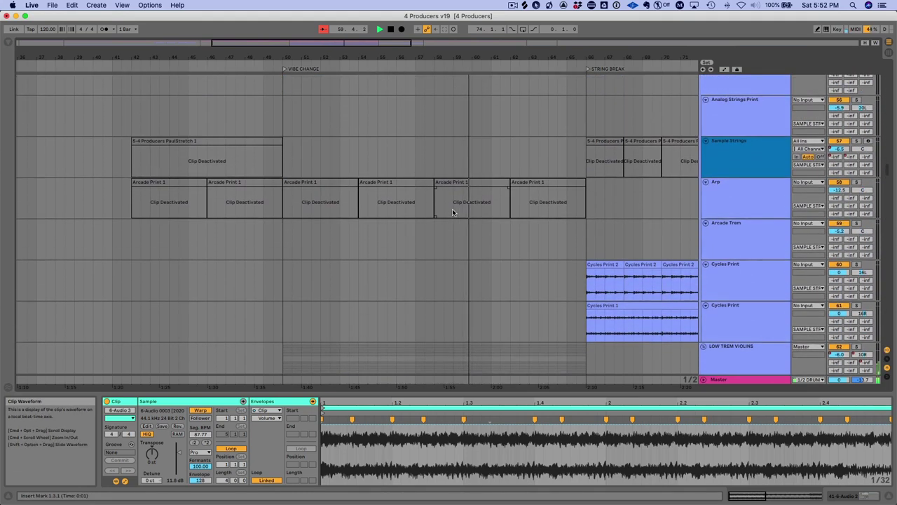
Step: Examine the sample strings, clap, percussion, Paul Stretch and effect return tracks in the VIBE CHANGE section during playback
scroll(452, 211, up, 5)
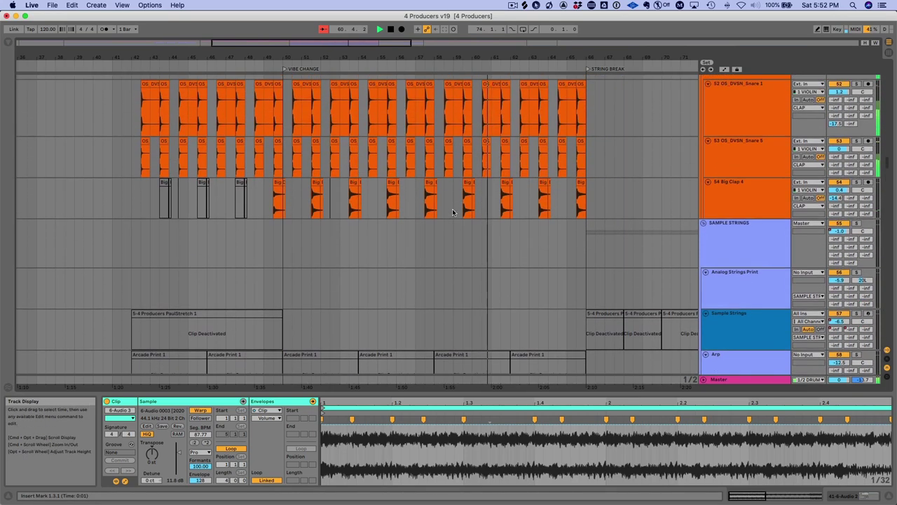
scroll(452, 212, up, 5)
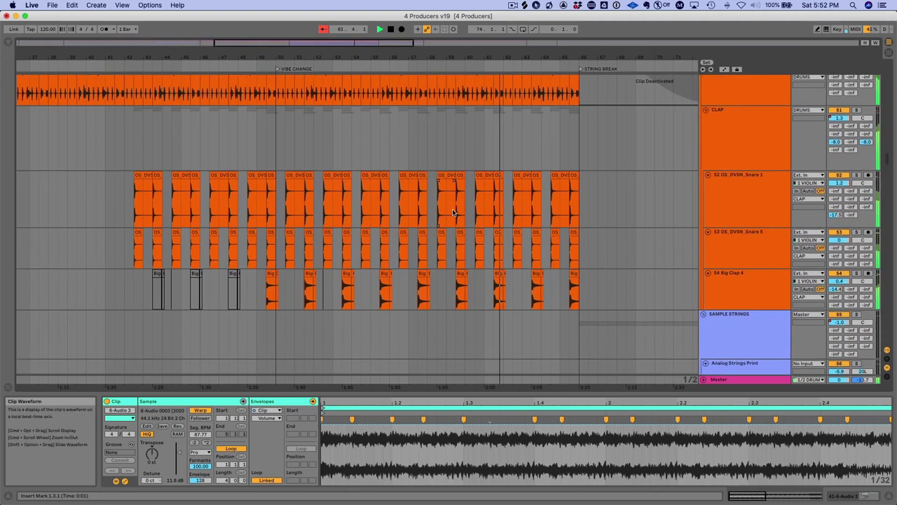
scroll(452, 212, up, 8)
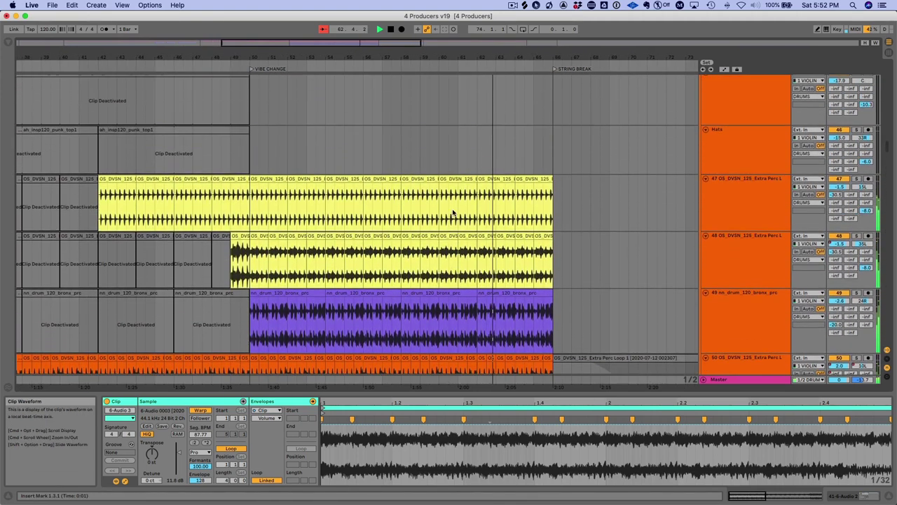
scroll(452, 211, up, 8)
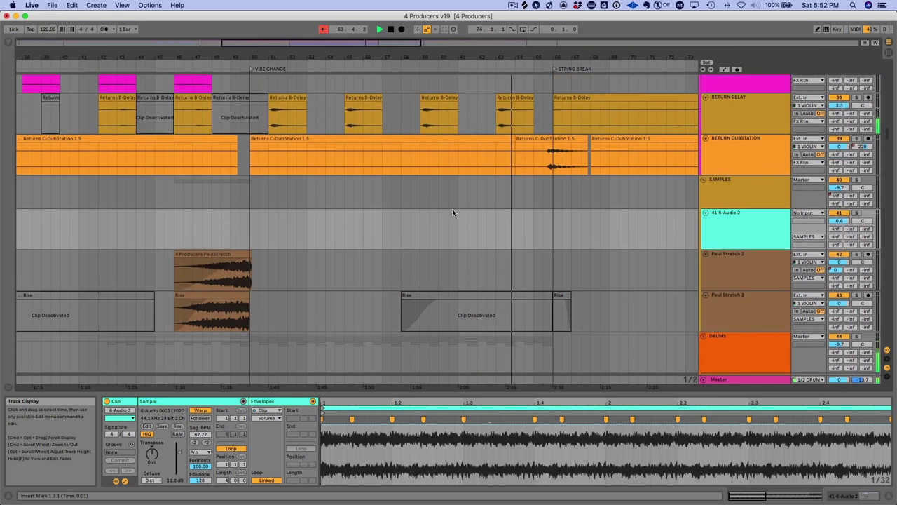
scroll(452, 211, down, 2)
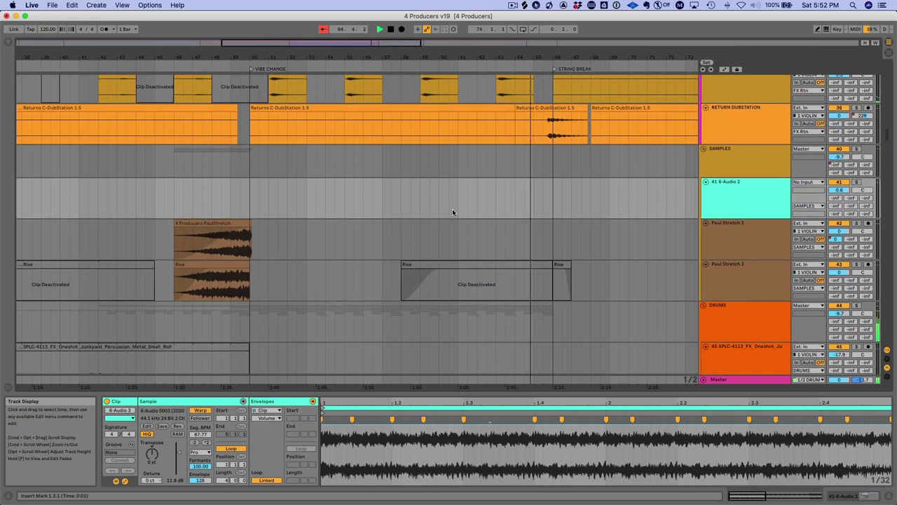
scroll(452, 212, up, 3)
scroll(452, 212, up, 5)
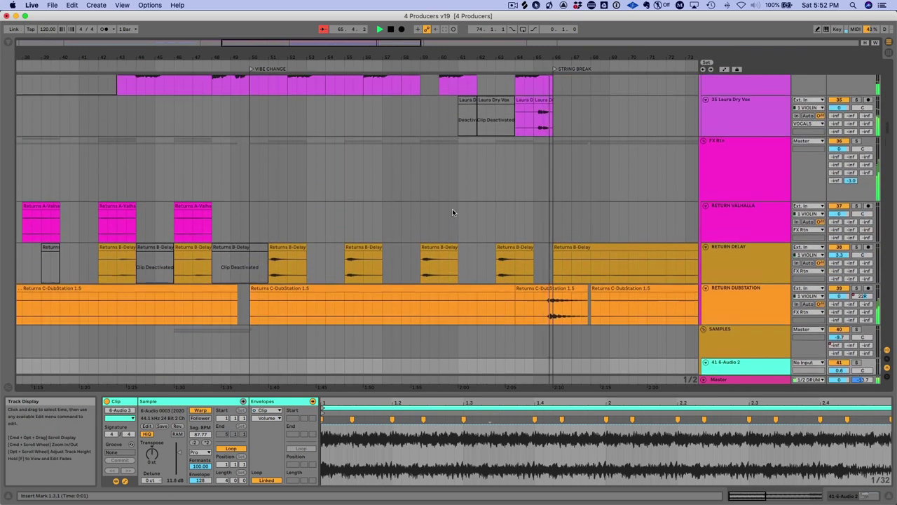
scroll(452, 211, down, 15)
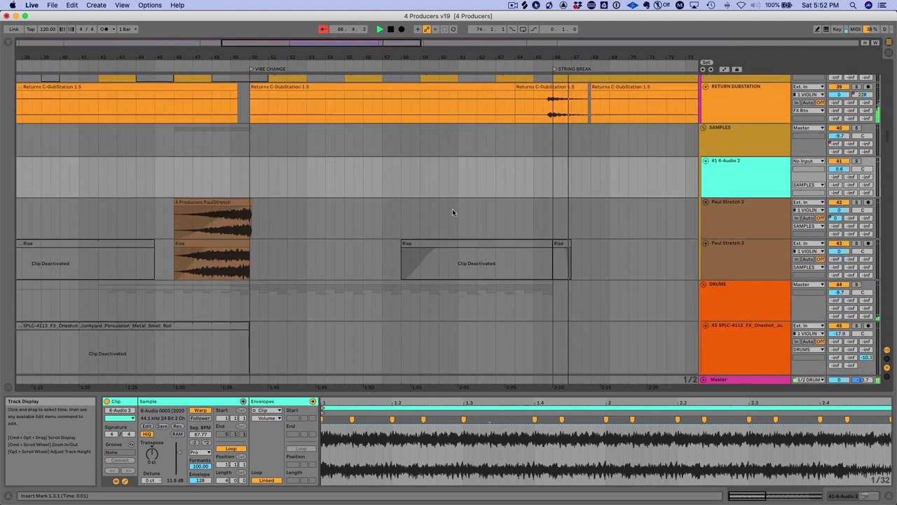
Step: Examine the Cycles Print and BREAK VIOLINS clips in the STRING BREAK section during playback
scroll(452, 212, right, 3)
scroll(452, 210, right, 2)
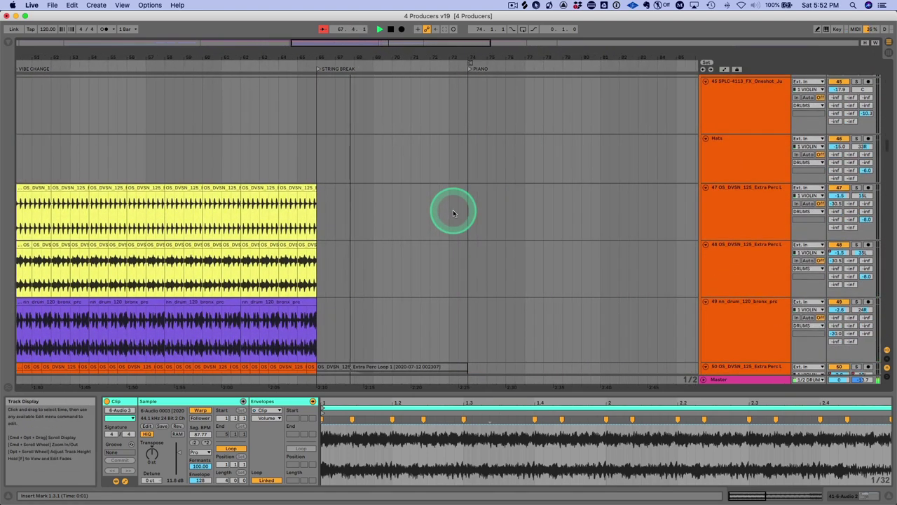
scroll(453, 209, down, 7)
scroll(452, 209, down, 12)
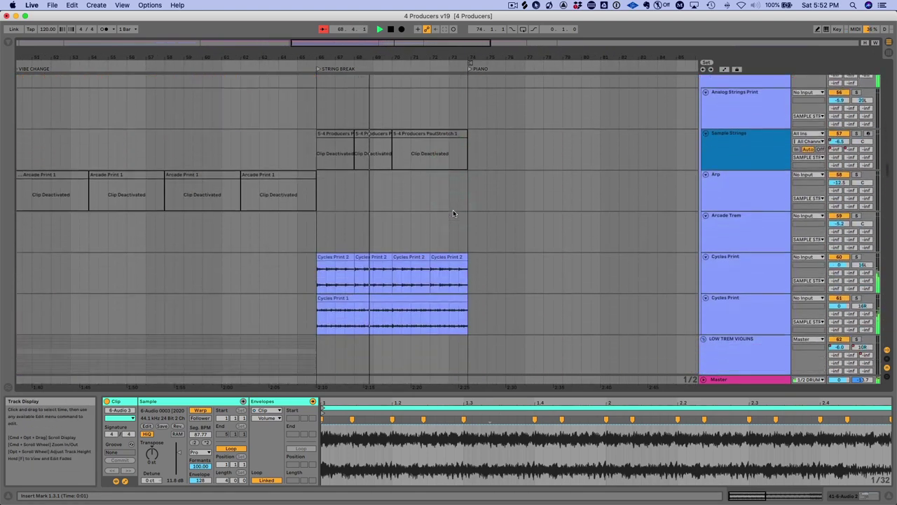
scroll(453, 213, down, 18)
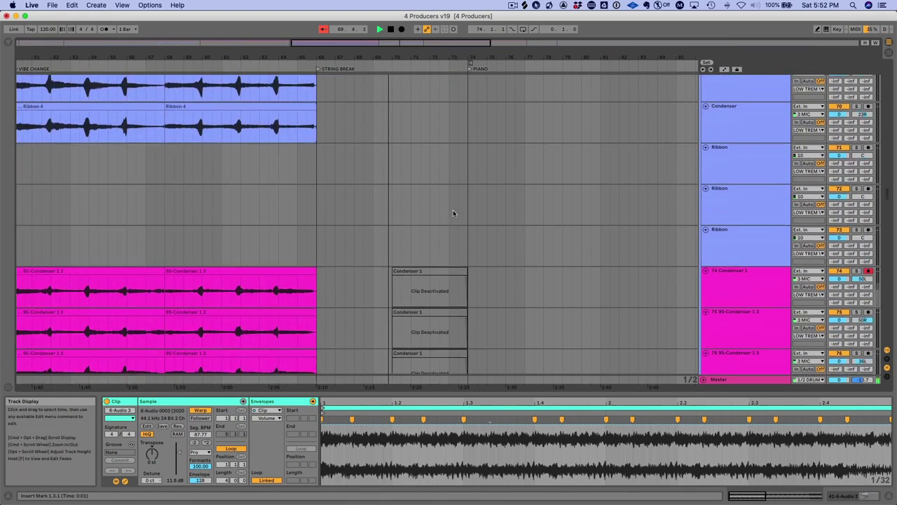
scroll(452, 212, down, 8)
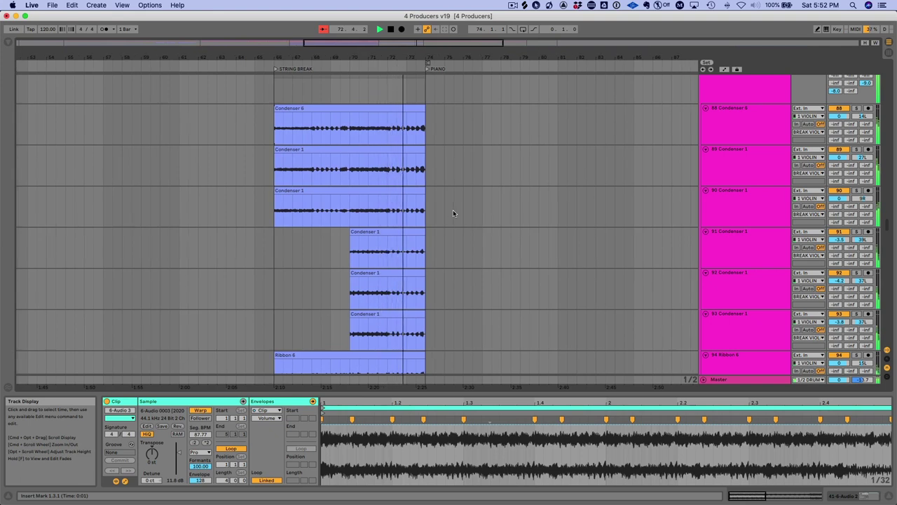
Step: Examine the string, drum, effect return and vocal tracks across the transition from STRING BREAK to PIANO during playback
scroll(453, 213, up, 2)
scroll(453, 213, up, 12)
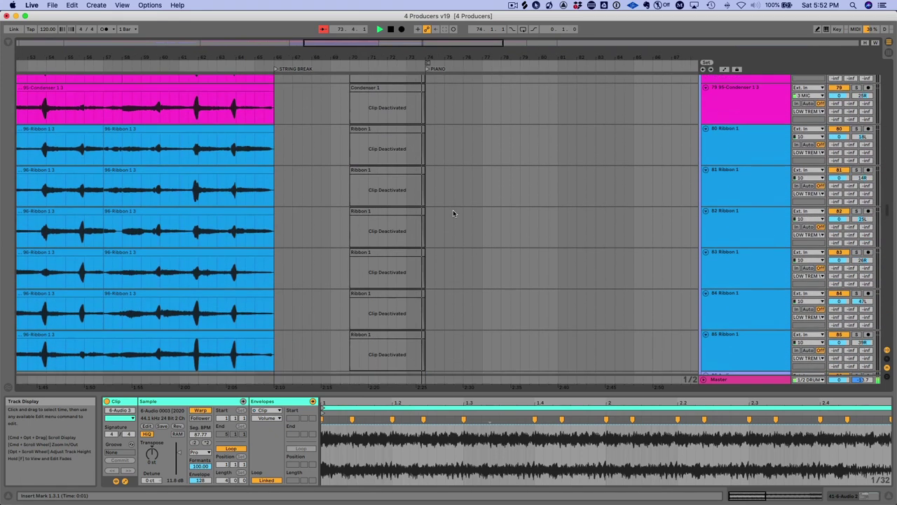
scroll(452, 212, up, 17)
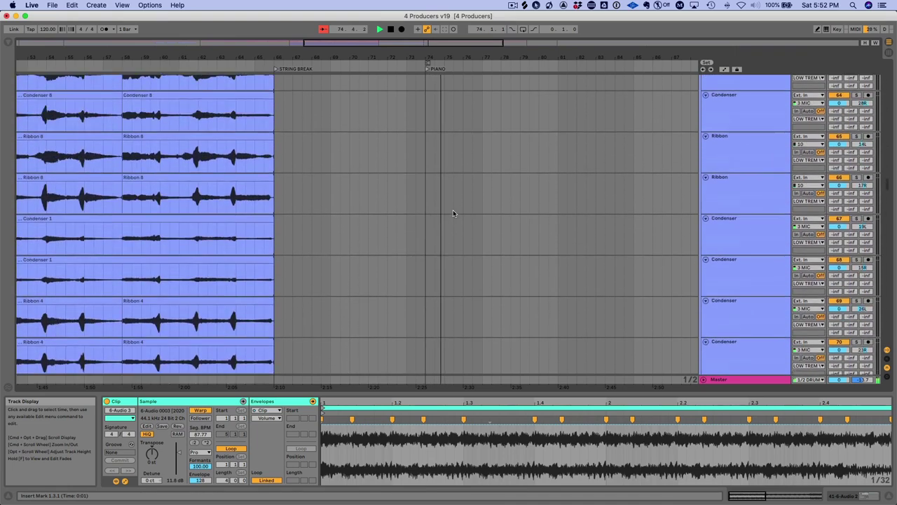
scroll(453, 213, up, 19)
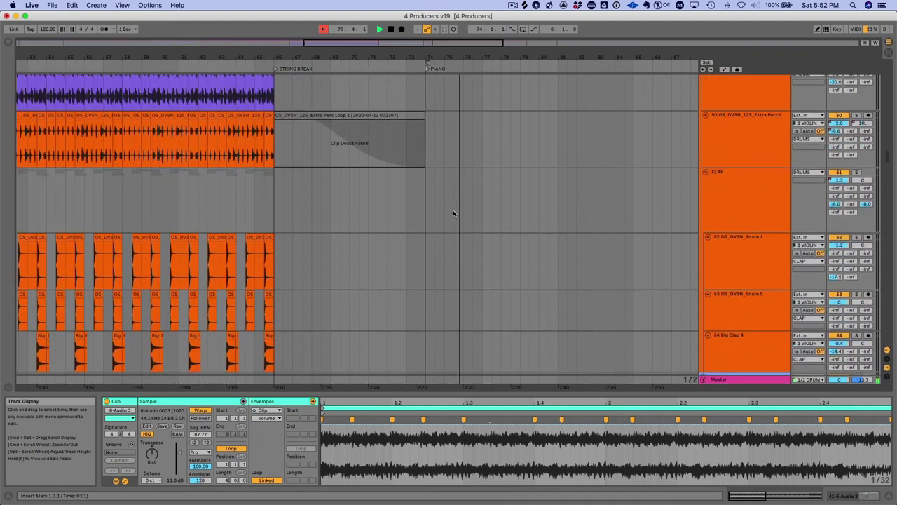
scroll(453, 213, up, 10)
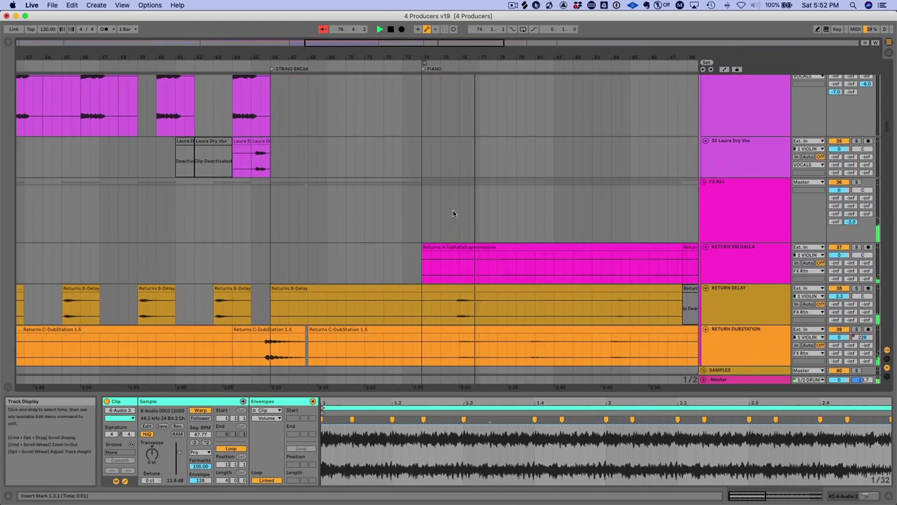
scroll(453, 212, up, 12)
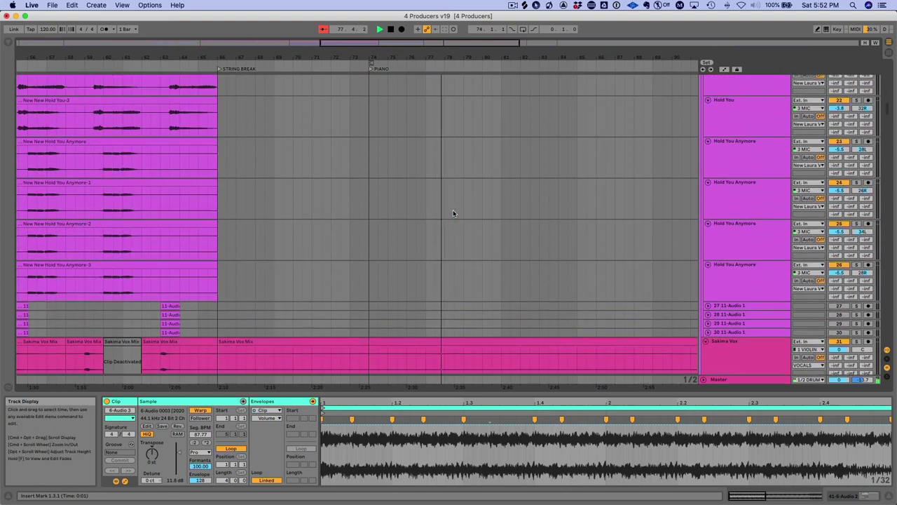
scroll(453, 213, up, 3)
Step: Examine the processed vocal clips on tracks 13 and 17 in the PIANO section, up to the OUT marker
scroll(453, 213, right, 3)
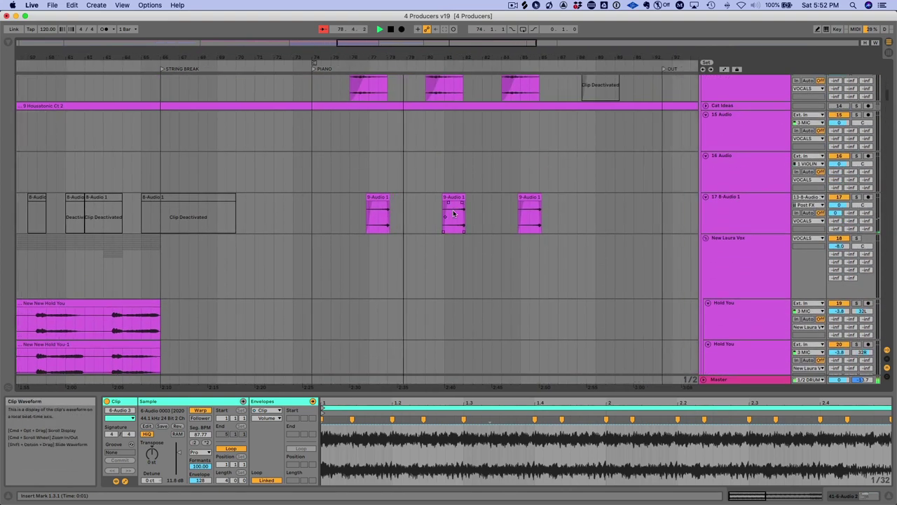
click(459, 213)
scroll(459, 213, up, 1)
click(459, 213)
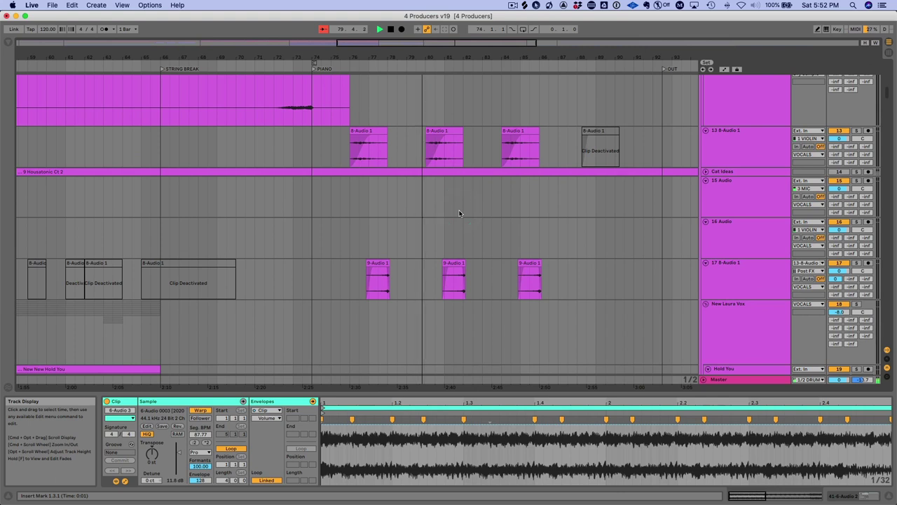
scroll(459, 213, right, 2)
scroll(459, 213, right, 2)
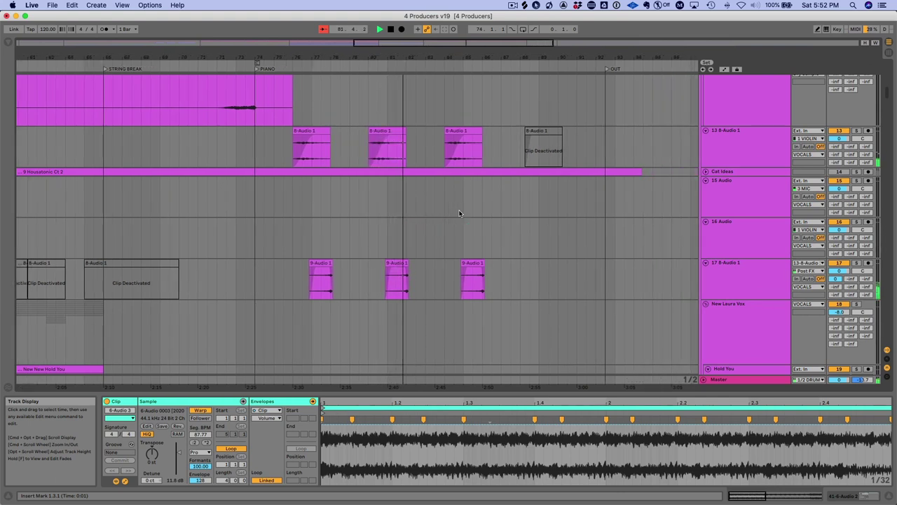
scroll(459, 213, right, 2)
scroll(459, 213, up, 4)
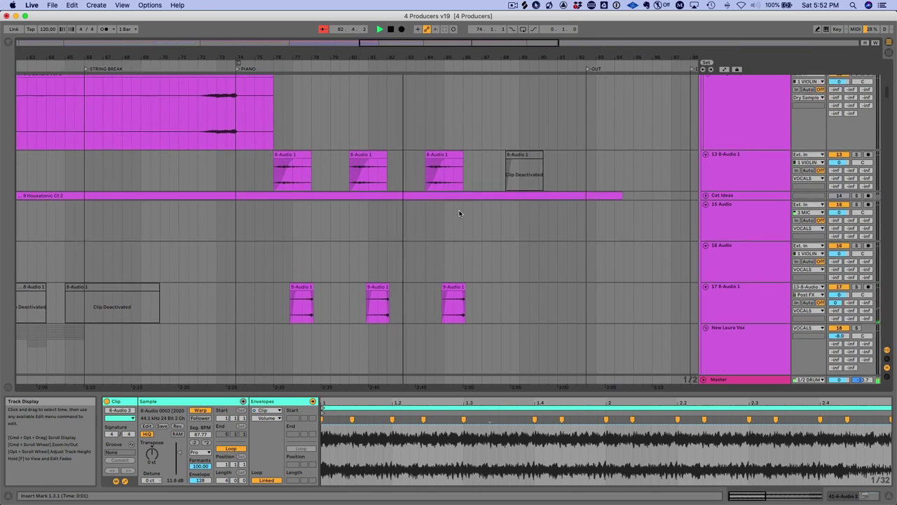
scroll(459, 213, up, 1)
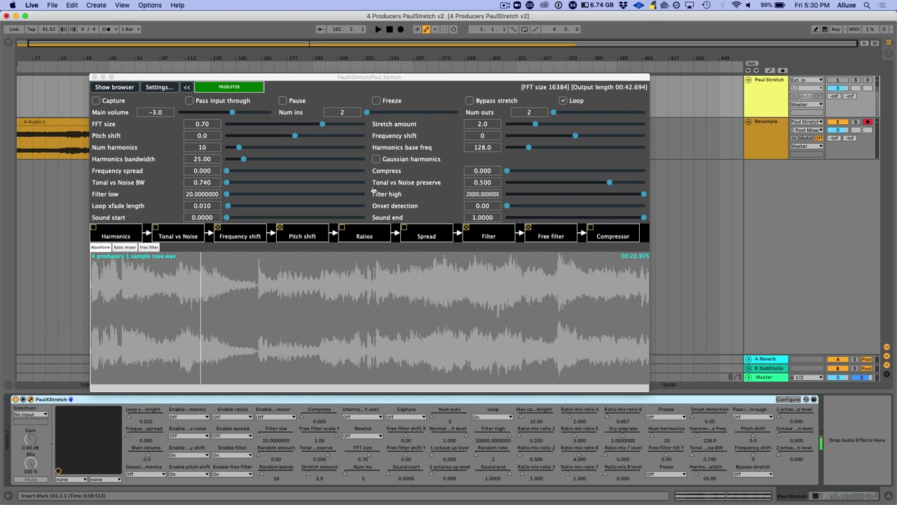
Step: Switch to Finder to locate 4 producers 1 sample rose.wav on the Desktop, and return to the PaulXStretch plug-in in Live
key(super+Tab)
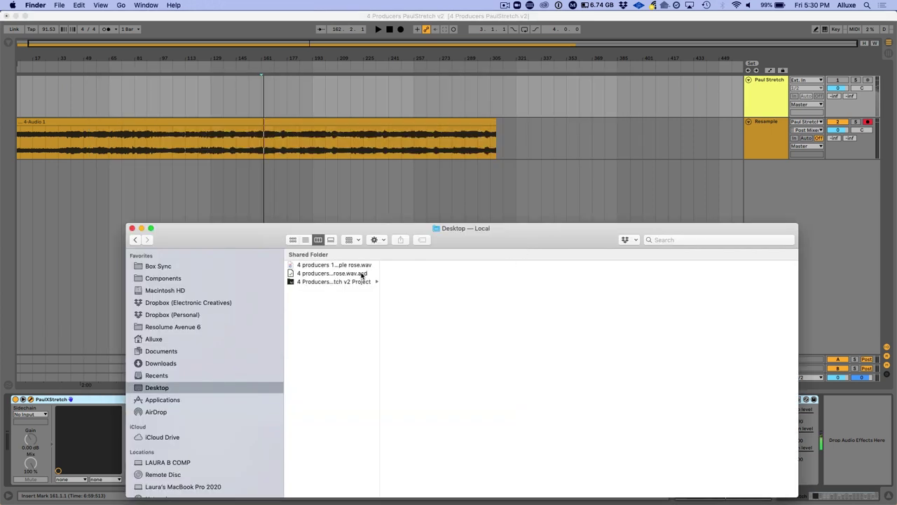
drag(339, 267, 318, 270)
key(super+Tab)
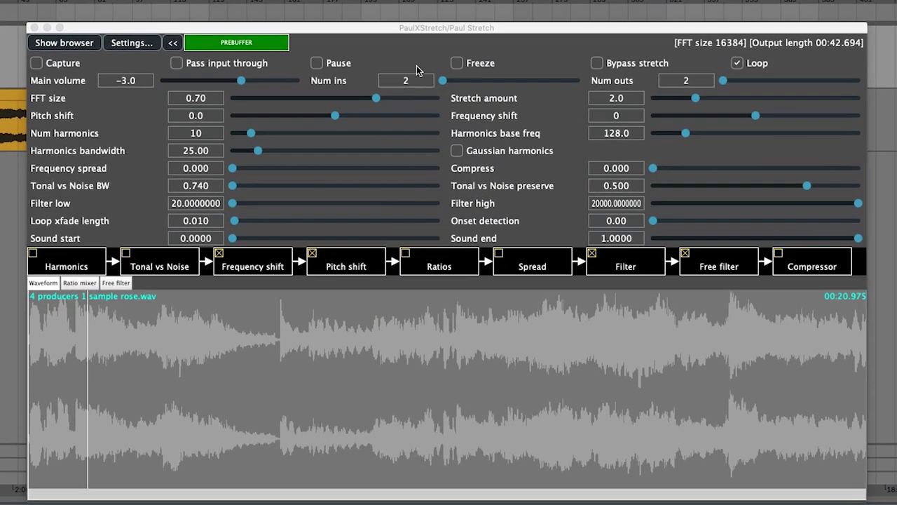
Step: Move the PaulXStretch window clear of the tracks and choose Paul Stretch as the Resample track's audio input
drag(435, 28, 439, 20)
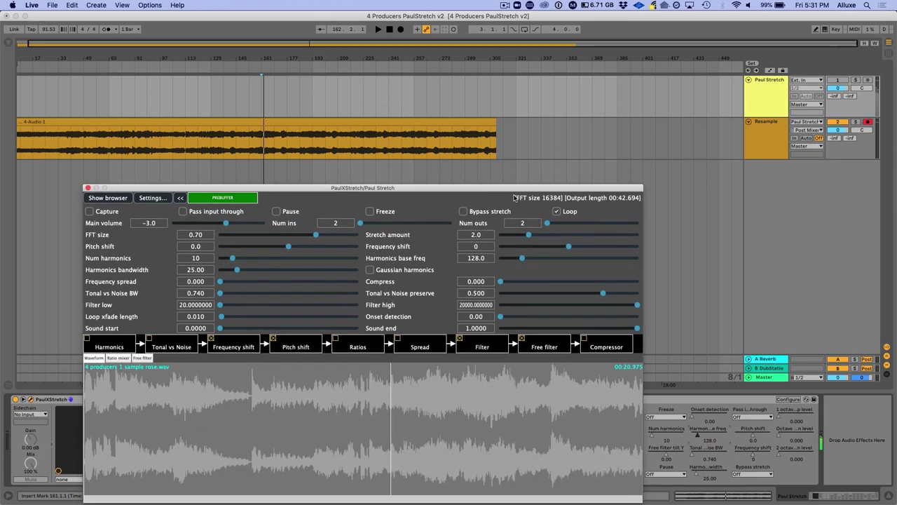
click(806, 121)
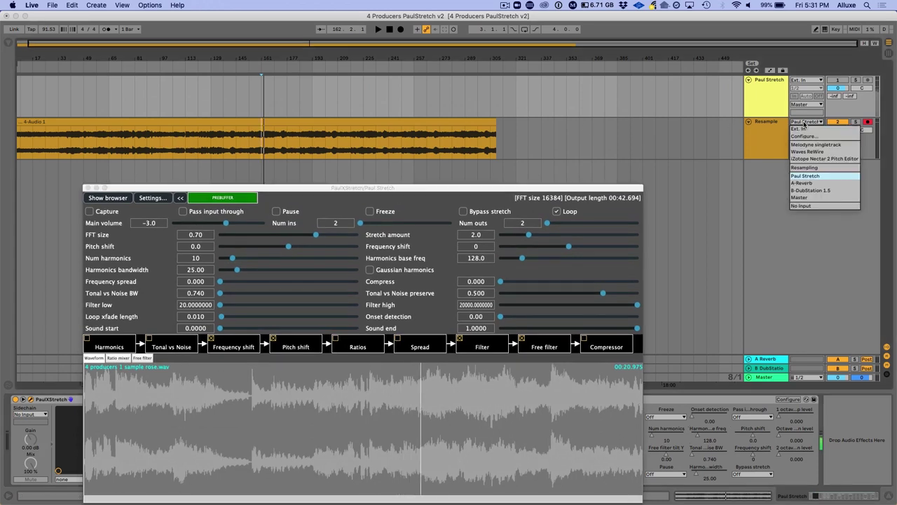
click(805, 176)
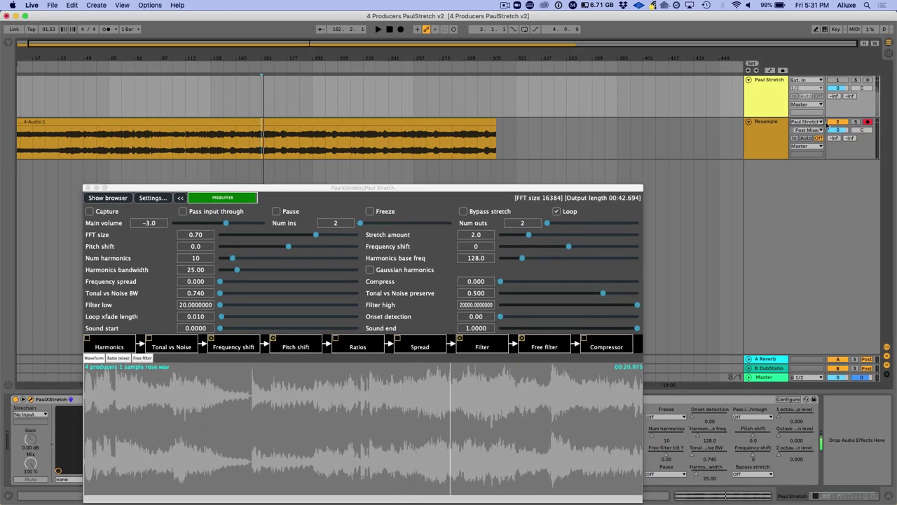
Step: Play the recorded clip on the Resample track from bar 161
click(259, 143)
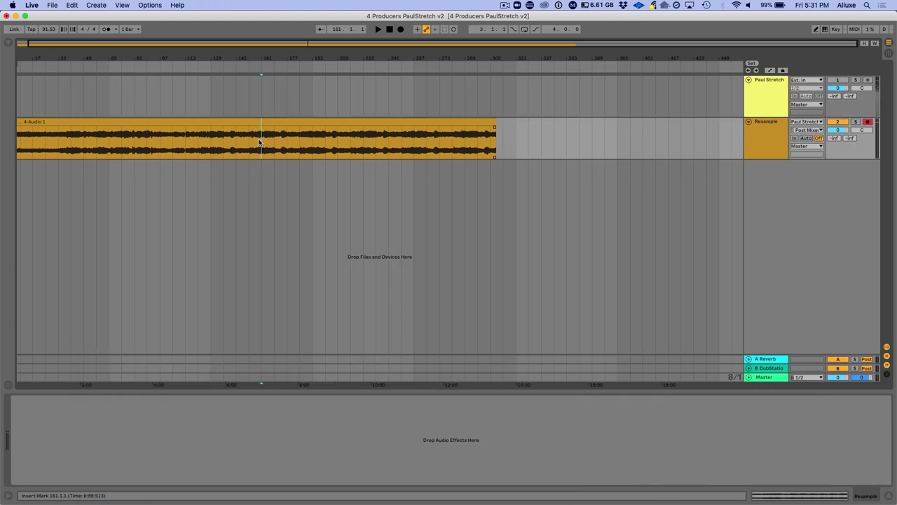
key(space)
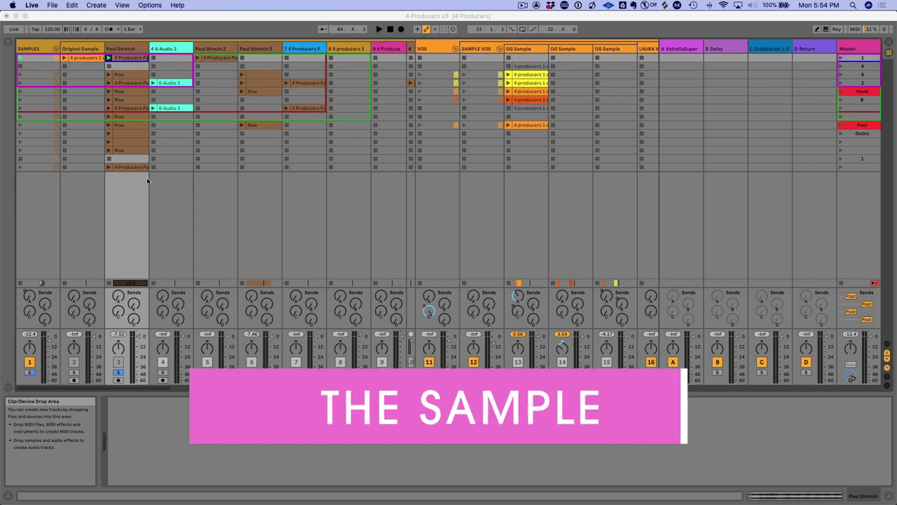
Step: Audition the stretched sample clip in the first Paul Stretch slot and the Rise clip below it, and view Rise's full waveform
click(120, 58)
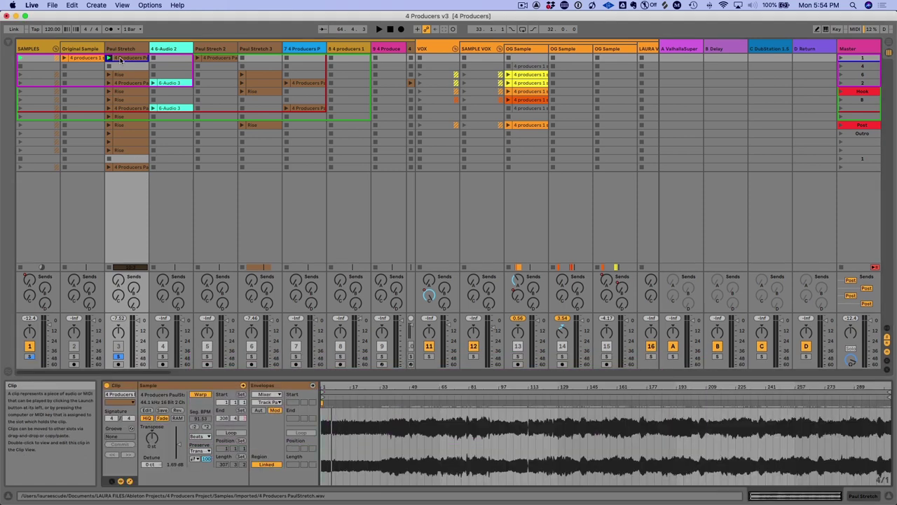
click(391, 396)
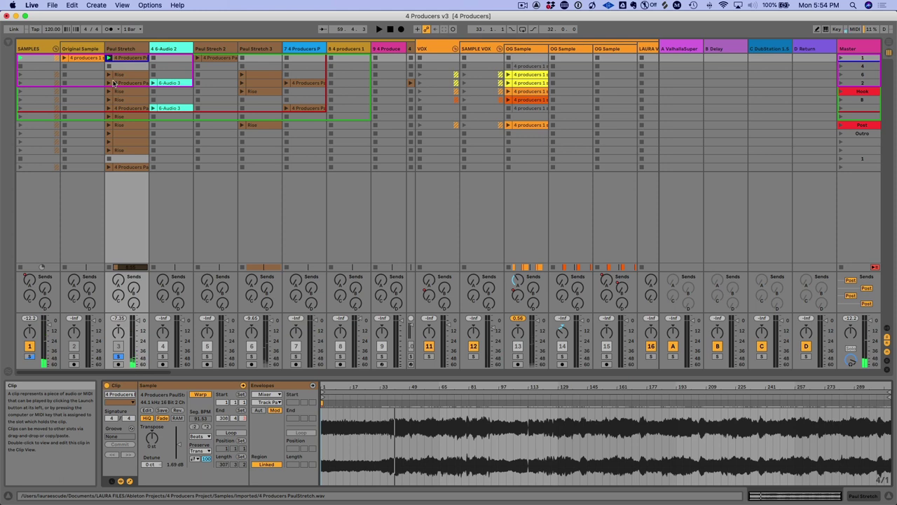
click(108, 75)
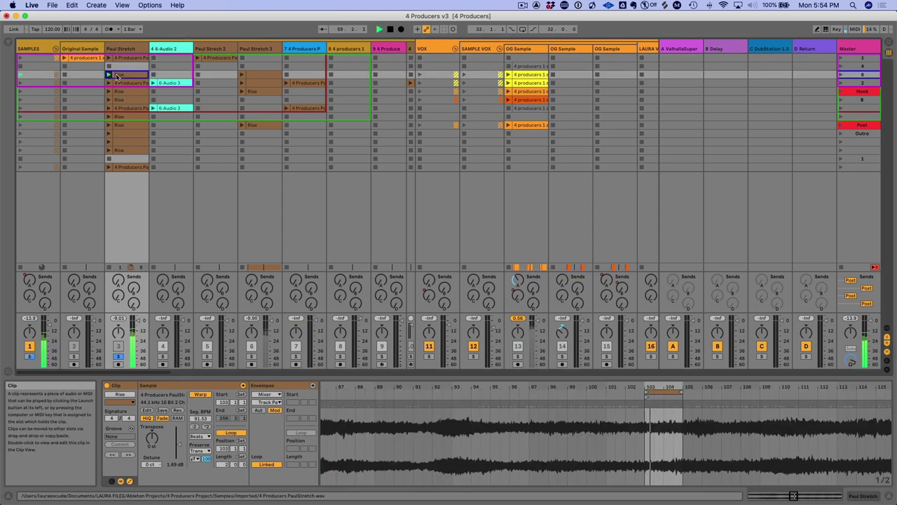
key(space)
drag(630, 414, 602, 387)
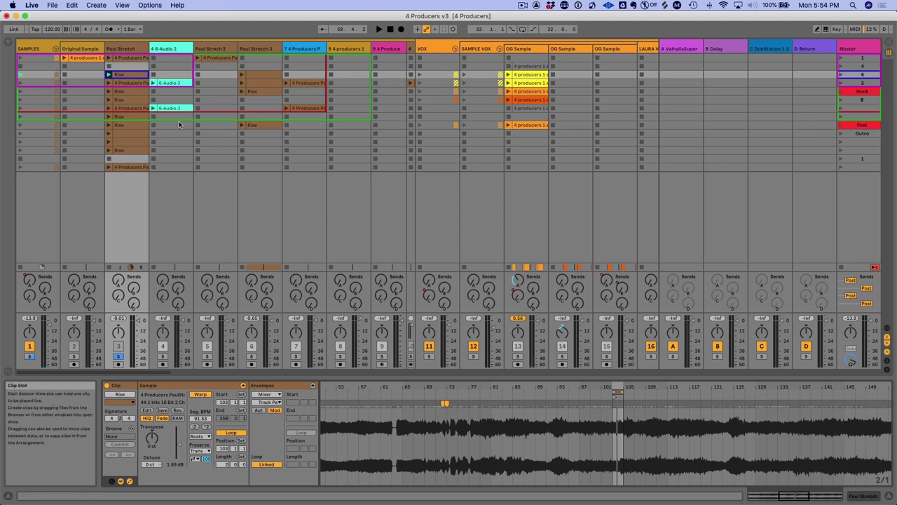
drag(550, 400, 549, 387)
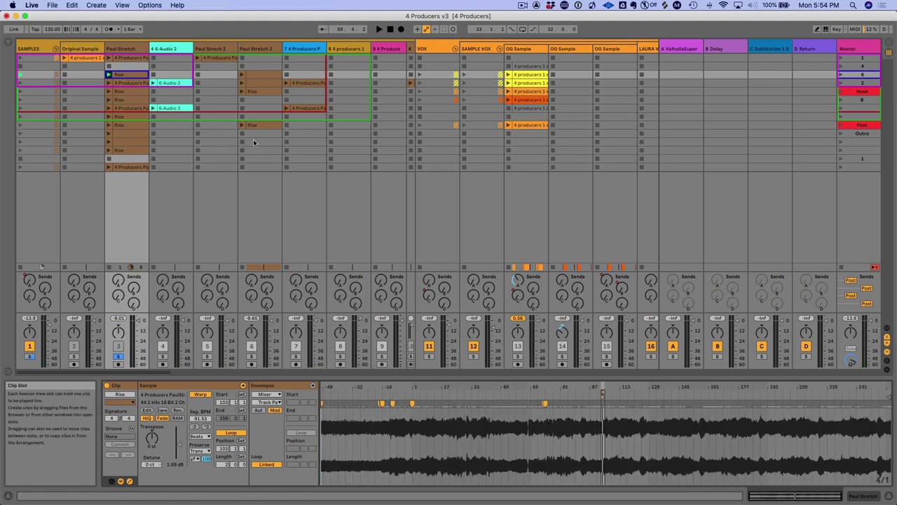
Step: Insert a new audio track after the Paul Stretch track and show the mixer's input and output routing
click(129, 50)
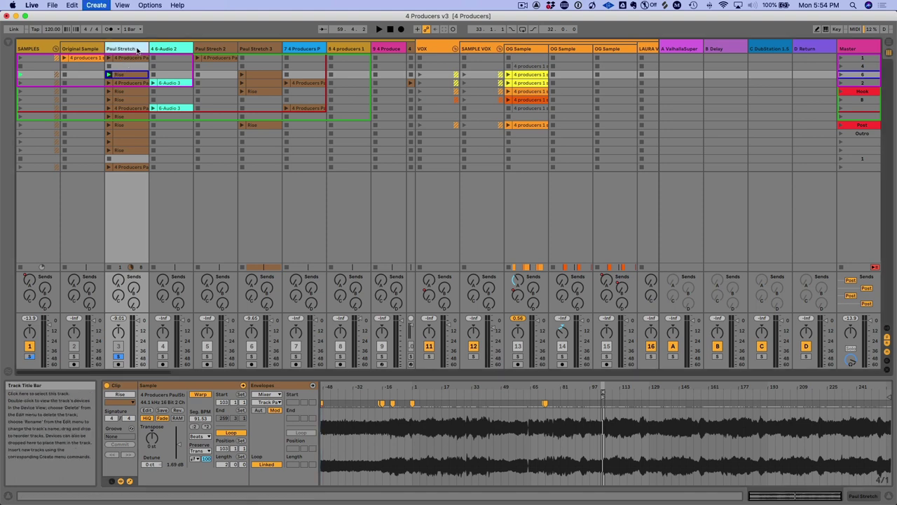
key(super+t)
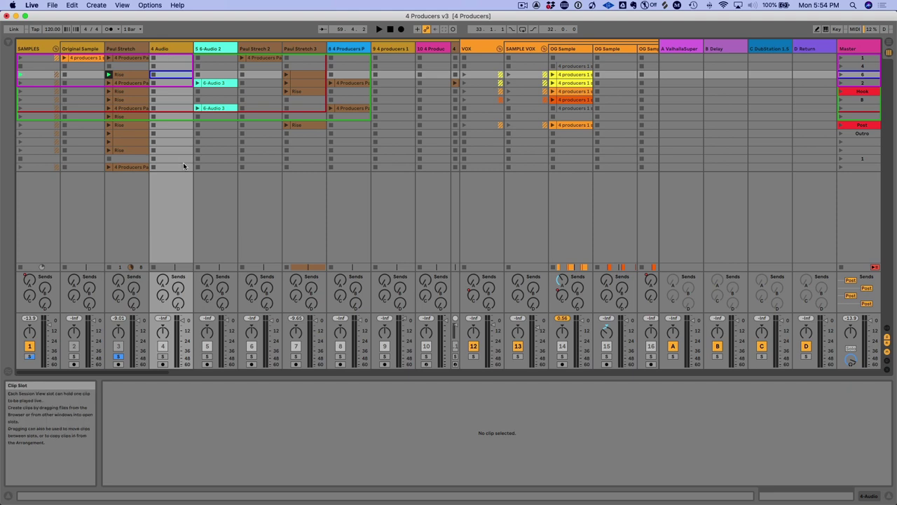
key(super+alt+i)
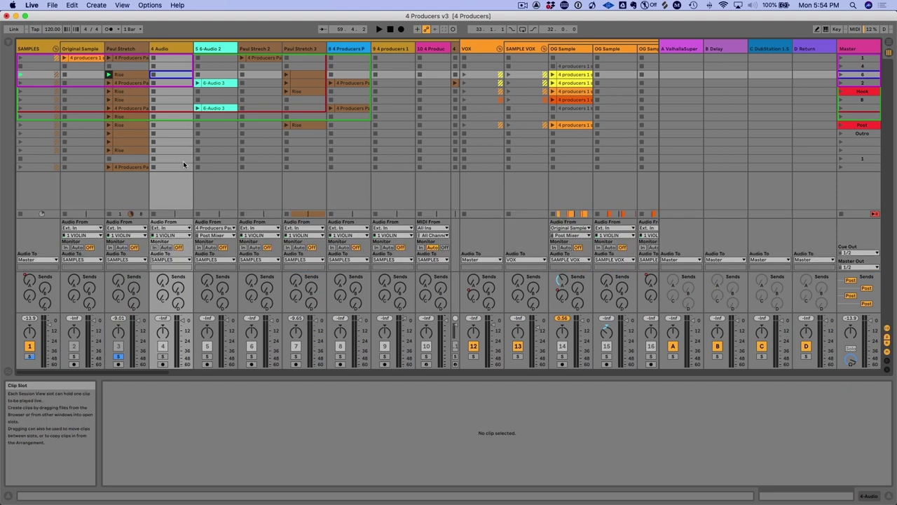
Step: Set the new 4 Audio track's input to Paul Stretch, Post FX, and arm it for recording
click(168, 228)
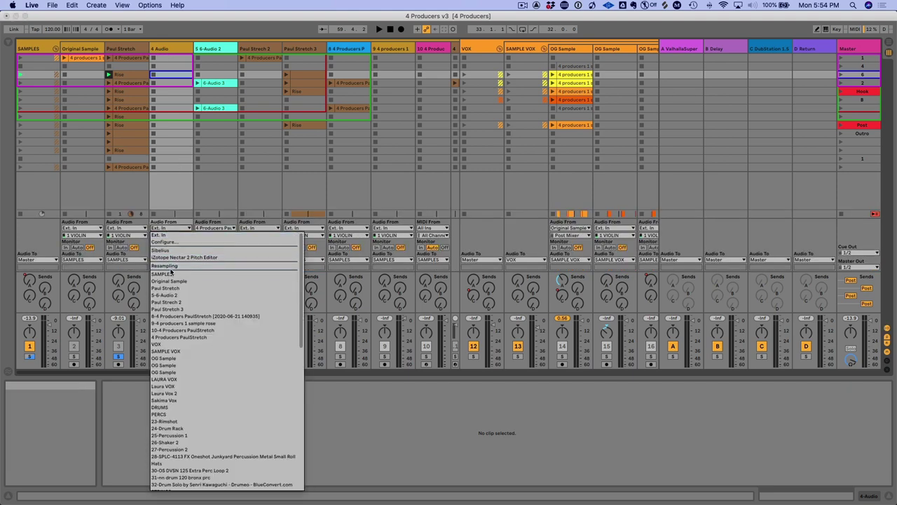
click(171, 288)
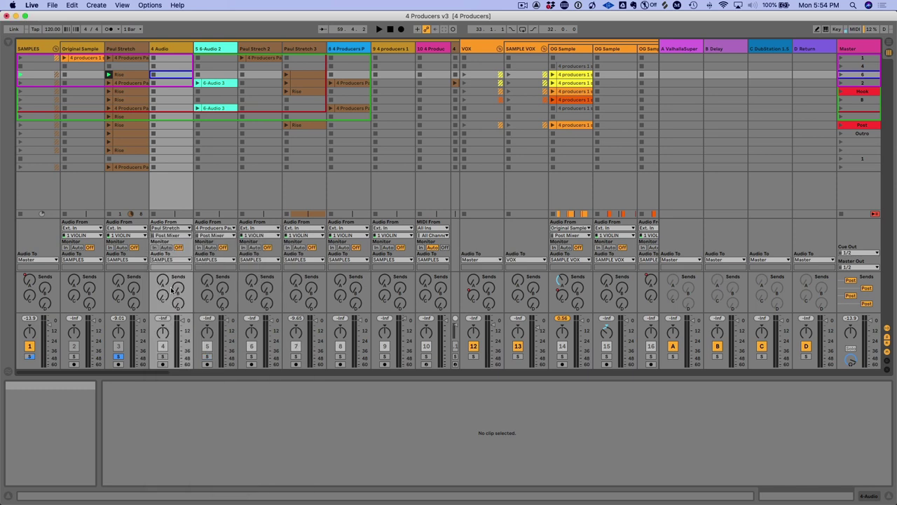
click(161, 236)
click(165, 251)
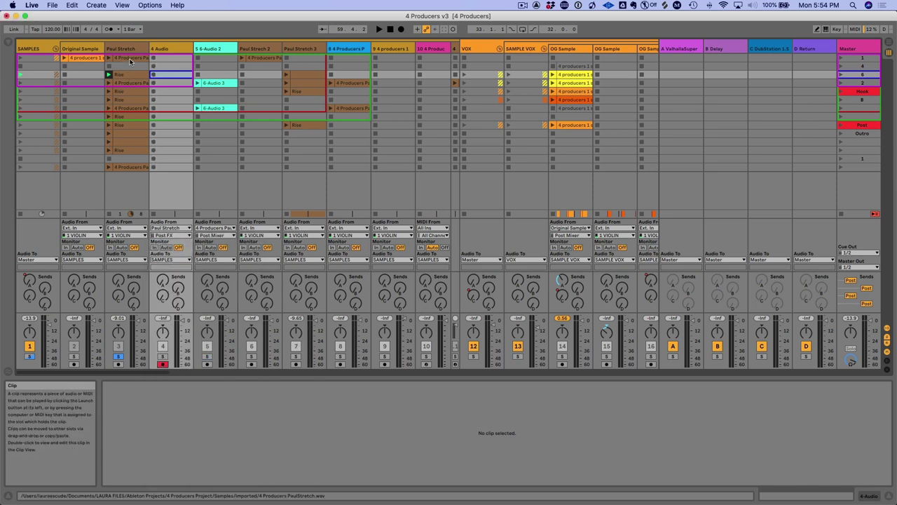
Step: Loop a 16-bar region starting at bar 65 in the first Paul Stretch clip
click(129, 58)
click(385, 410)
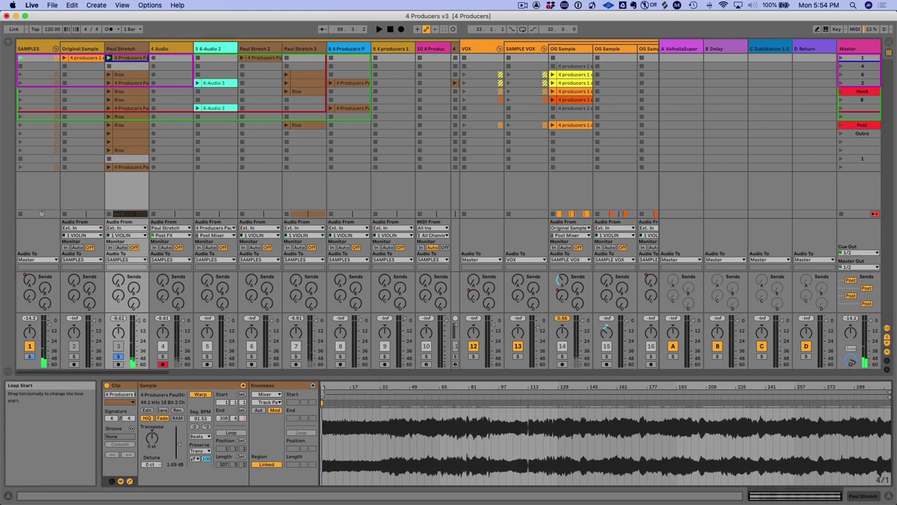
drag(323, 391, 439, 390)
click(230, 432)
drag(322, 403, 439, 396)
mouse_move(888, 391)
mouse_down()
mouse_move(748, 392)
mouse_move(467, 419)
mouse_up()
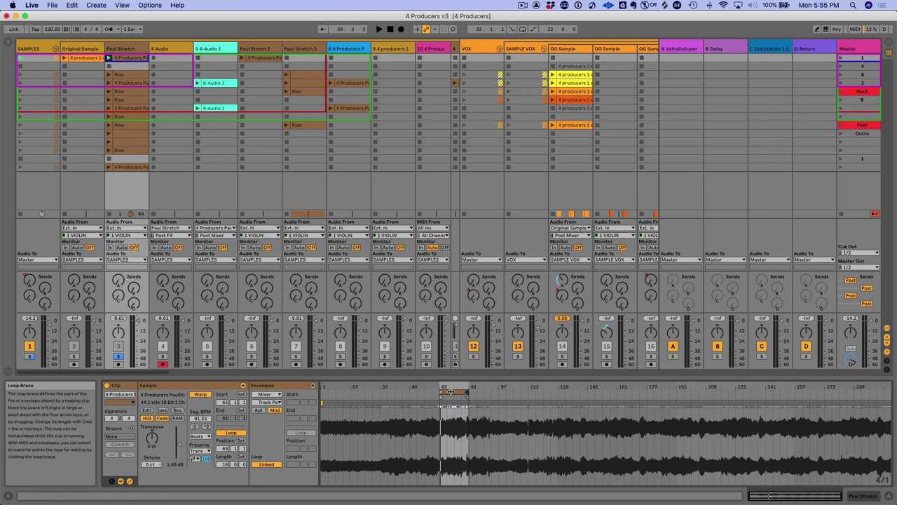
key(space)
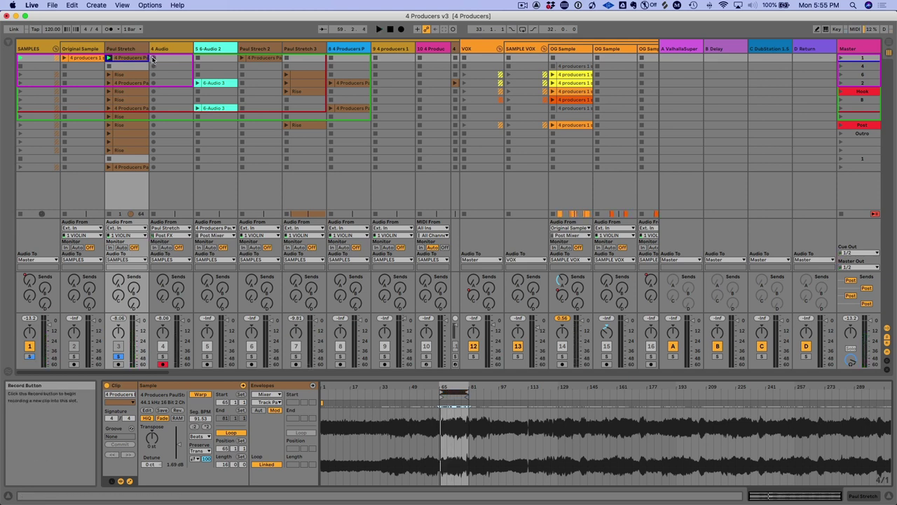
Step: Start recording into 4 Audio's first slot while shortening the source clip's loop to 1 bar and lengthening it to 8 bars
click(153, 60)
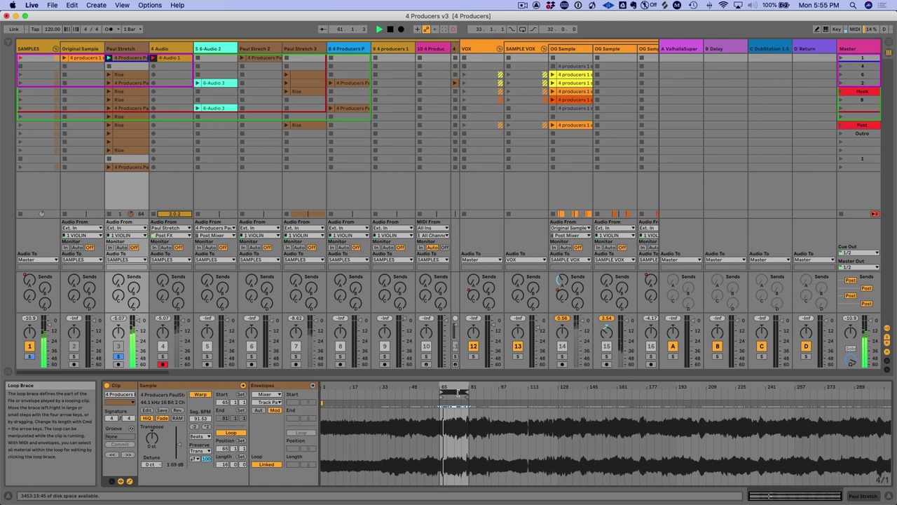
key(super+Down)
key(super+Down)
key(super+Down)
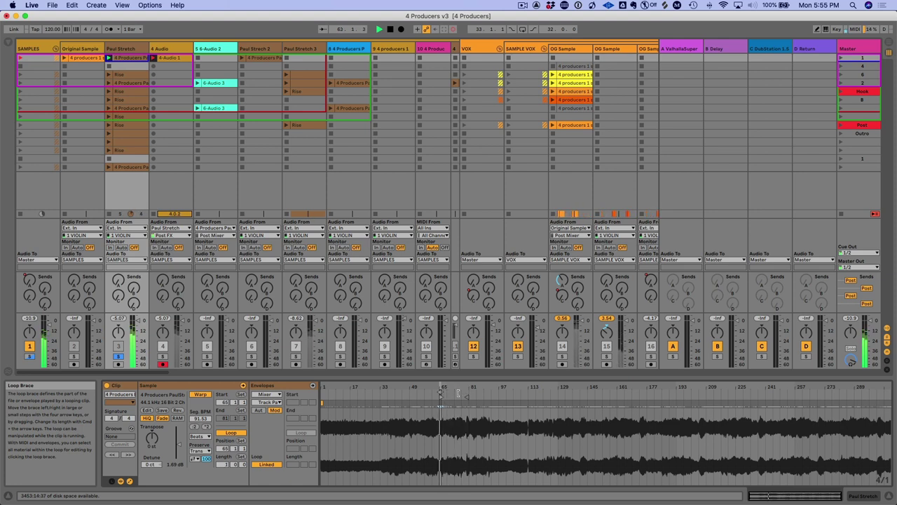
key(super+Up)
key(super+Up)
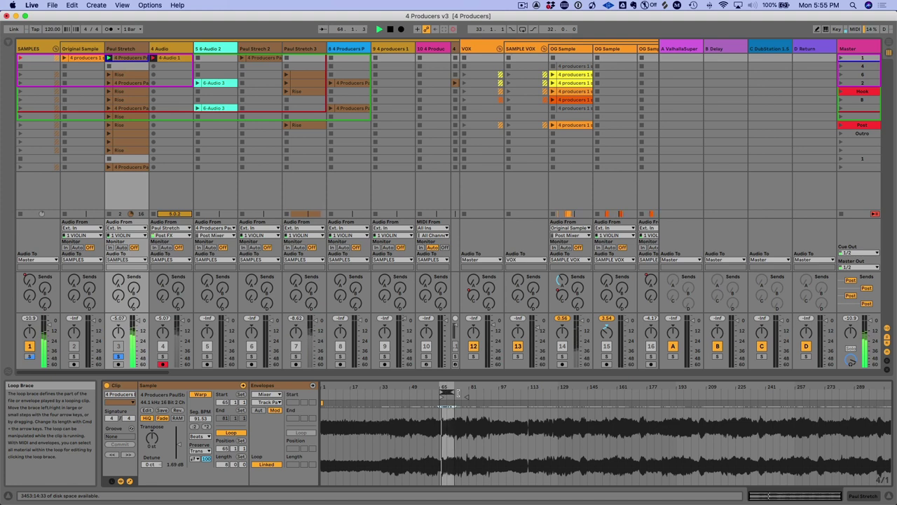
Step: While recording, shift the source clip's loop to bar 97 and halve its length repeatedly down to 2 beats
key(Up)
key(Up)
key(Up)
key(Up)
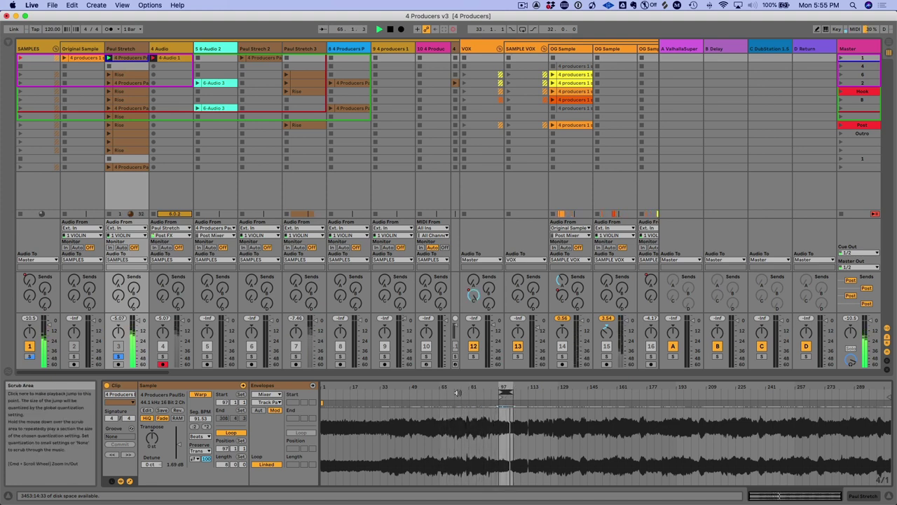
key(super+Down)
key(super+Down)
key(super+Down)
key(super+Down)
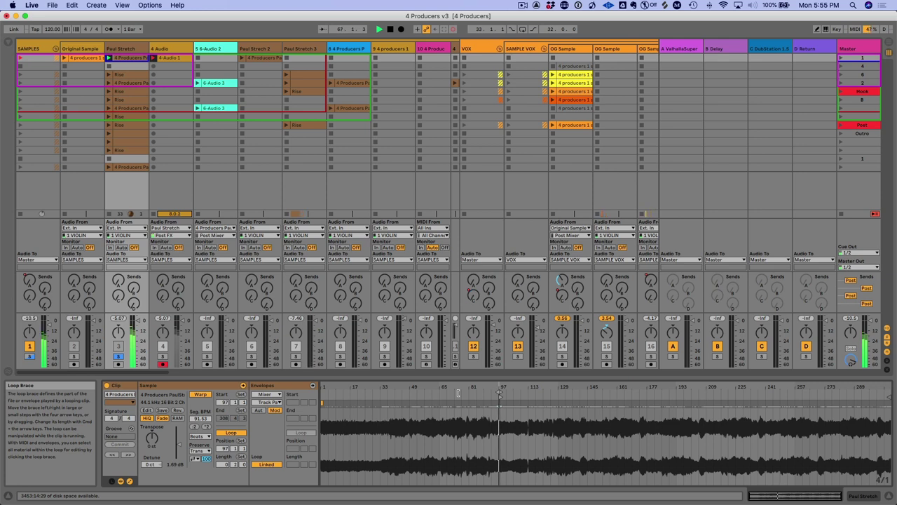
Step: Lengthen the loop to 16 bars, move it to bar 113 and shorten it to 2 beats while recording continues
key(super+Up)
key(super+Up)
key(super+Up)
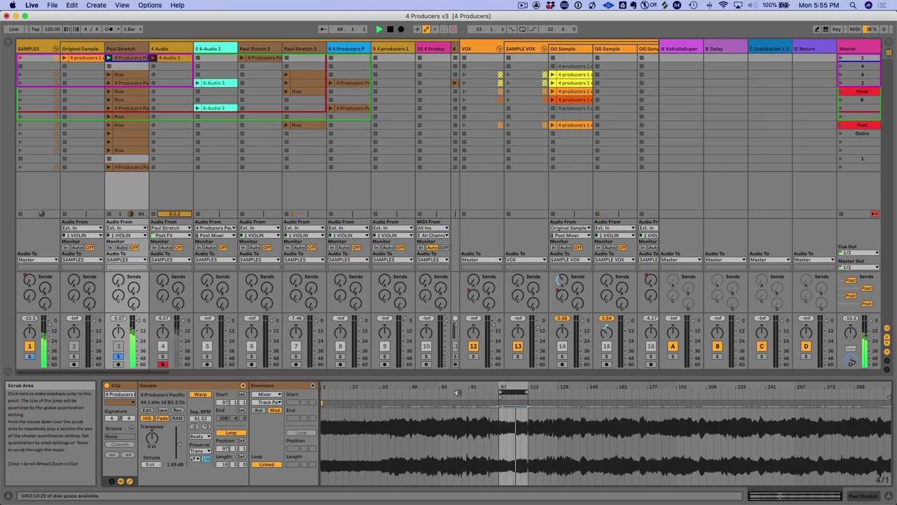
key(Up)
key(super+Down)
key(super+Down)
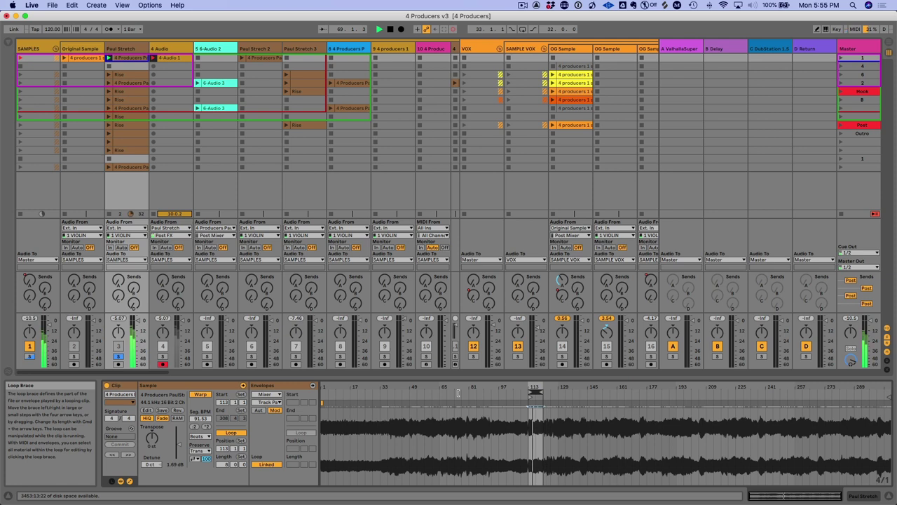
key(super+Down)
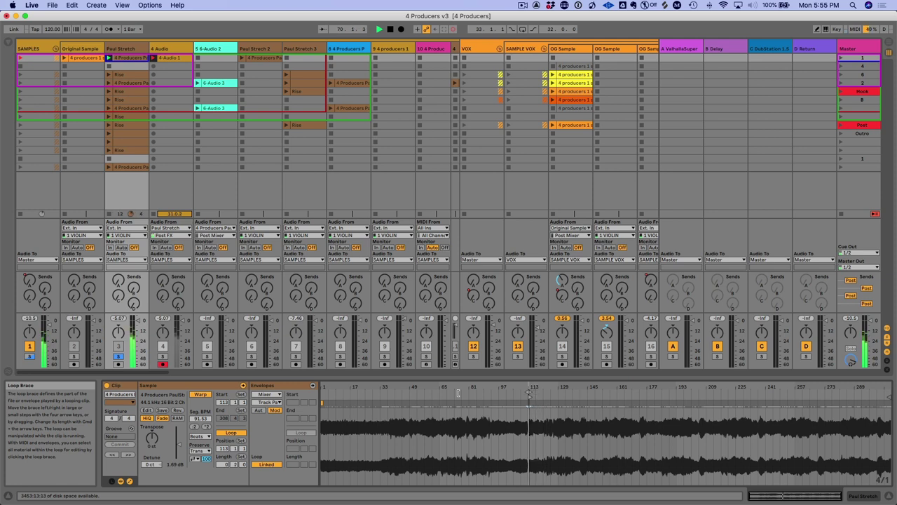
Step: Lengthen the loop at bar 113 to 8 bars, move it to bar 121 and shorten it to 1 bar
key(super+Up)
key(super+Up)
key(Up)
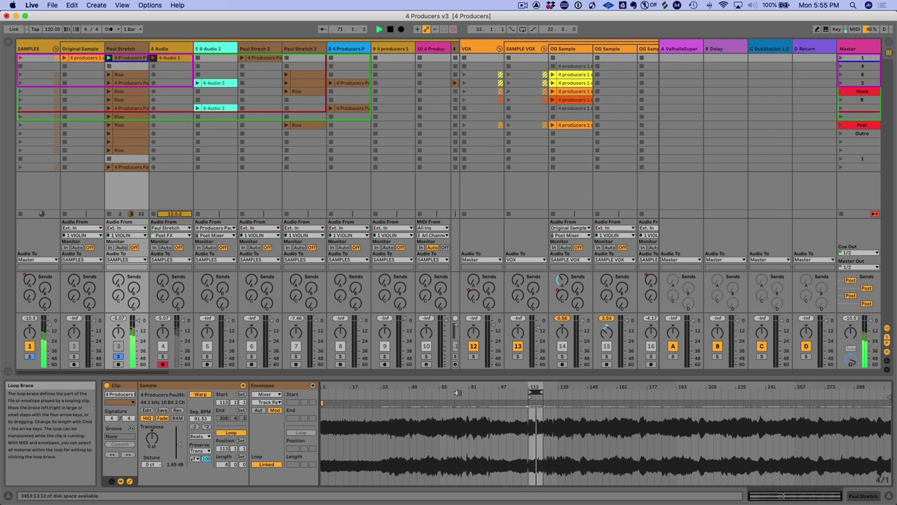
key(super+Down)
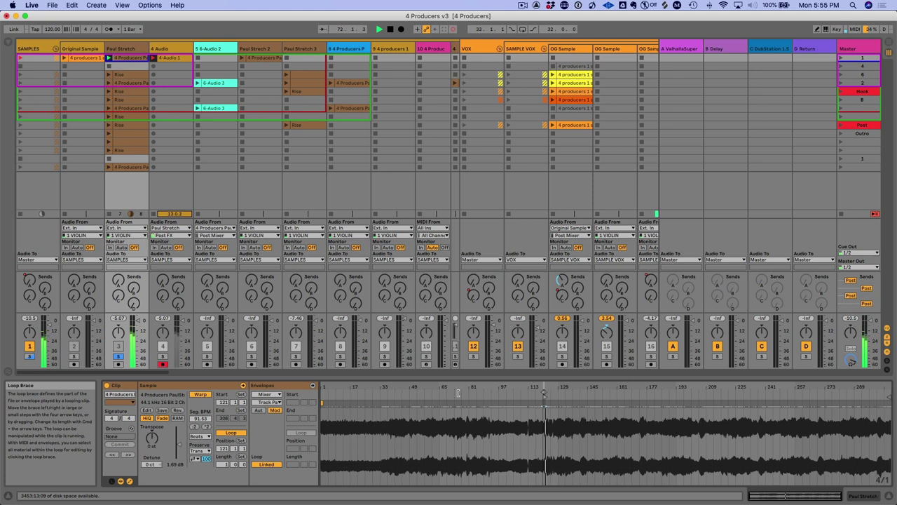
Step: Finish the recording by moving the loop on to bar 137, varying its length and leaving it 16 bars long
key(Up)
key(Up)
key(Up)
key(Up)
key(super+Down)
key(super+Down)
key(super+Up)
key(super+Up)
key(super+Up)
key(super+Up)
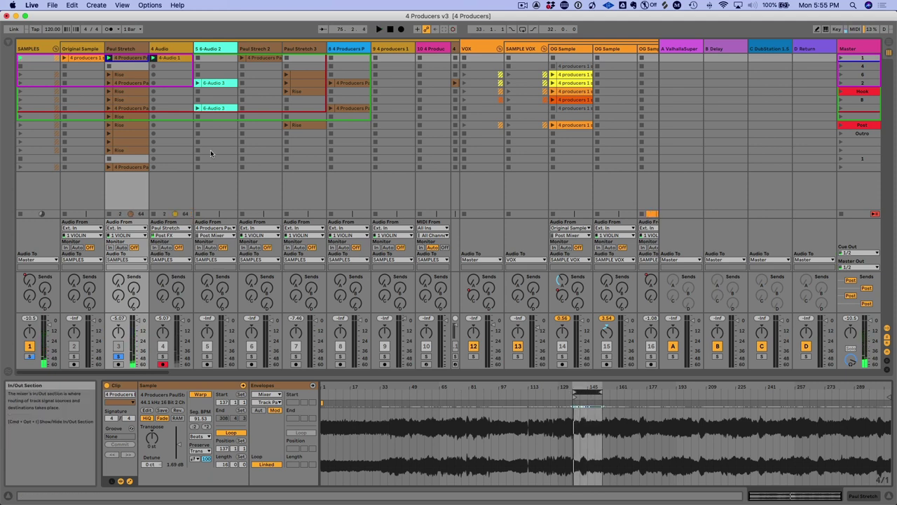
Step: Examine the newly recorded 4-Audio 1 clip and the opening 6-Audio 3 and 4 Producers PaulStretch clips in the arrangement
key(Right)
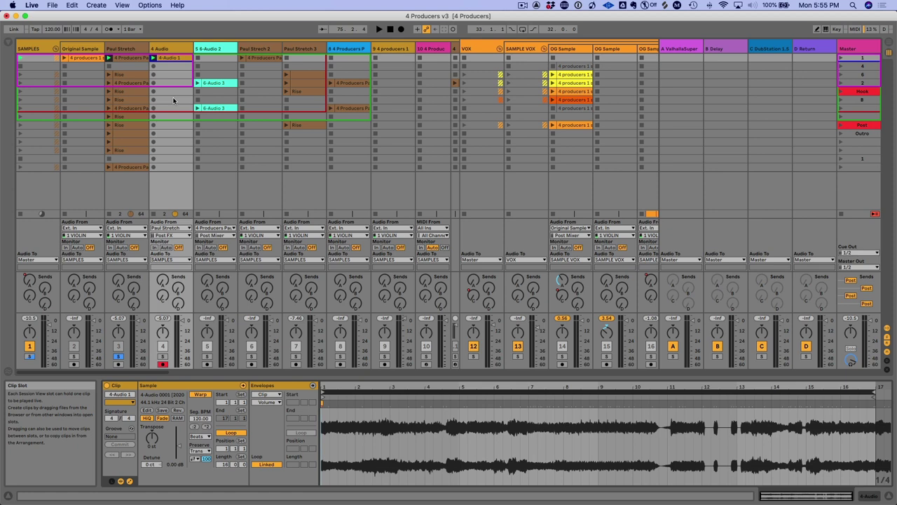
key(Tab)
click(23, 121)
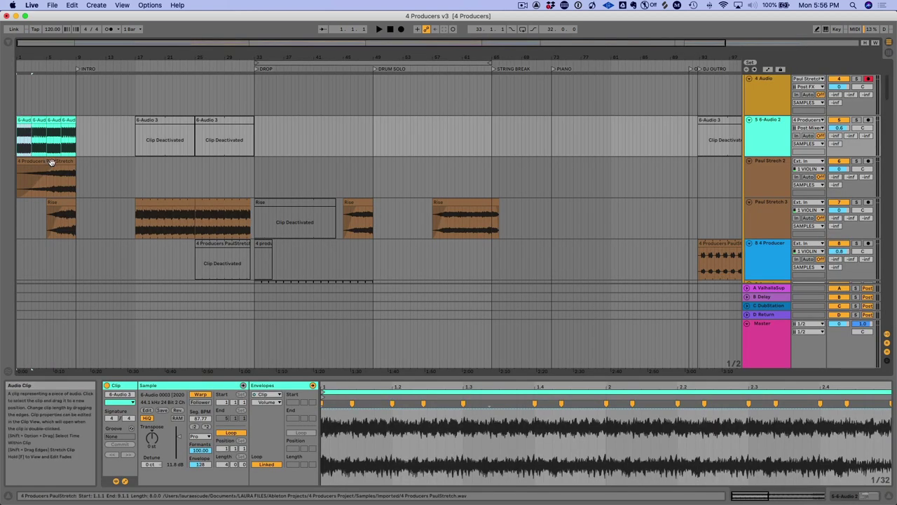
click(51, 162)
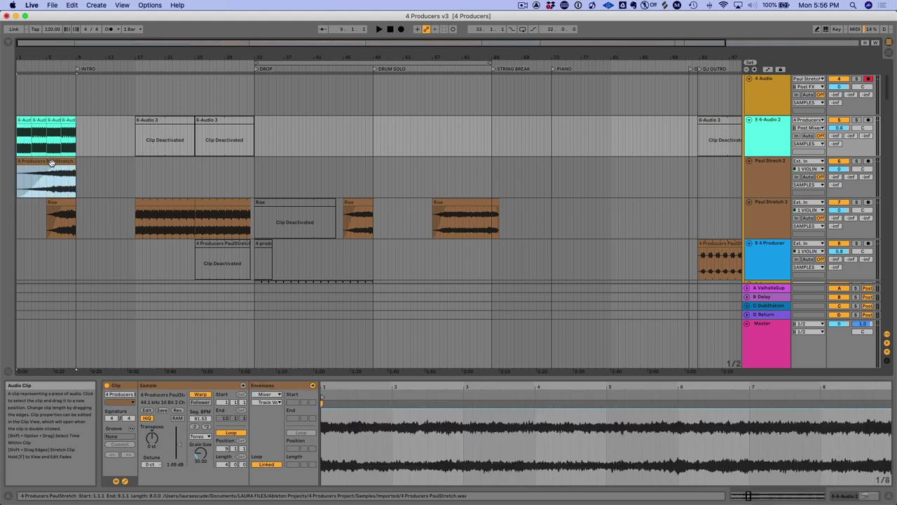
Step: Play the arrangement from bar 1 to just past the INTRO marker, following the stacked Paul Stretch and 6-Audio 2 tracks
scroll(678, 125, up, 4)
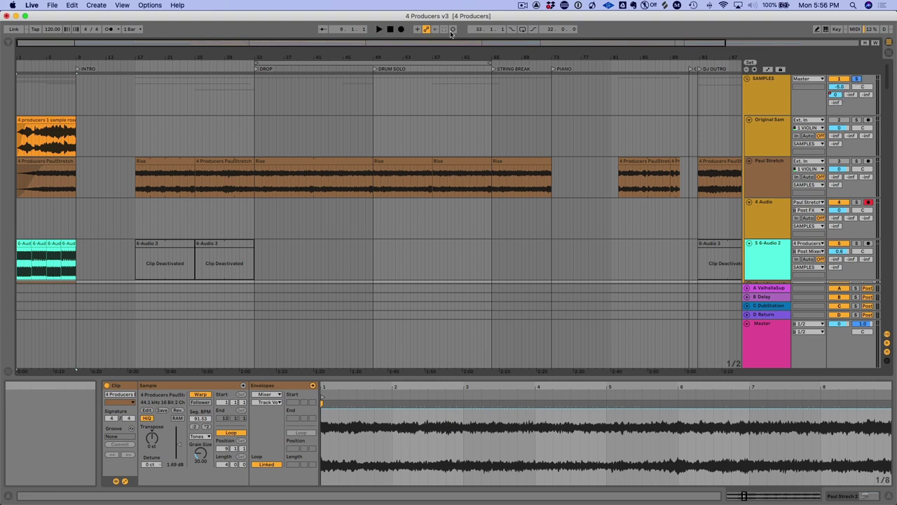
click(379, 28)
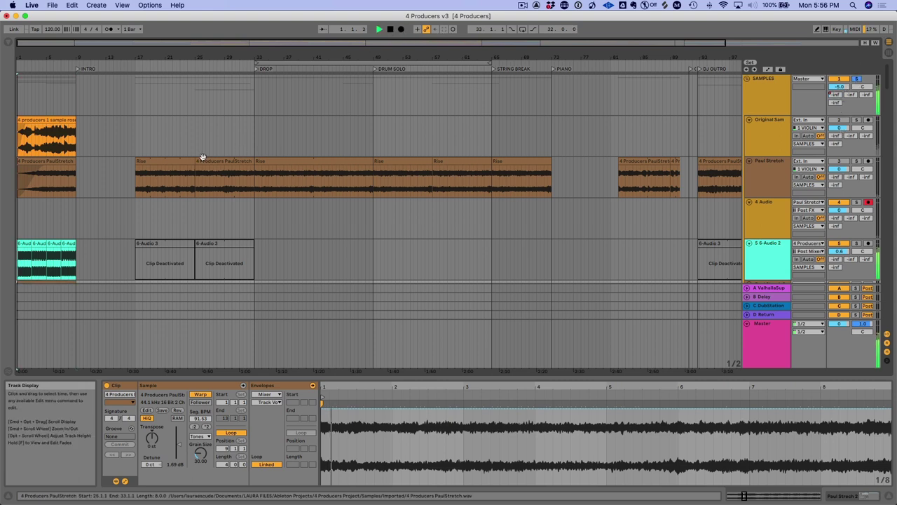
scroll(100, 170, down, 5)
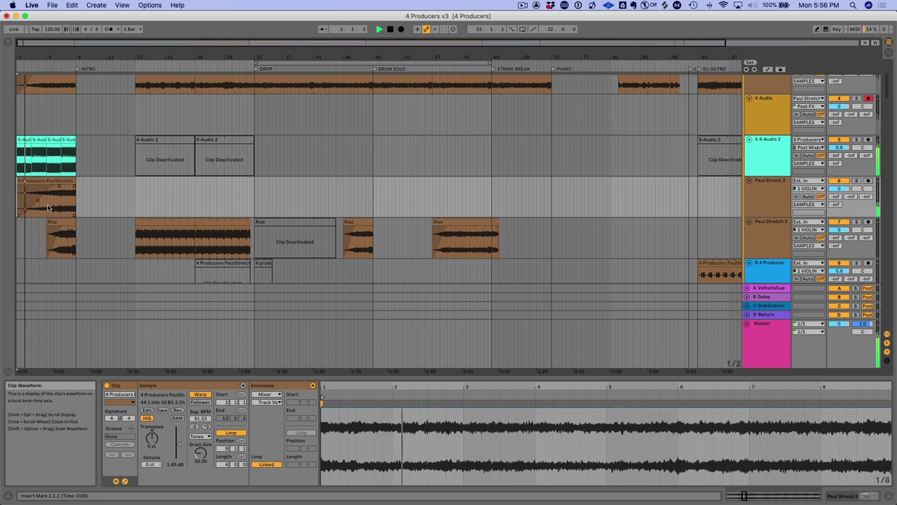
scroll(47, 204, down, 1)
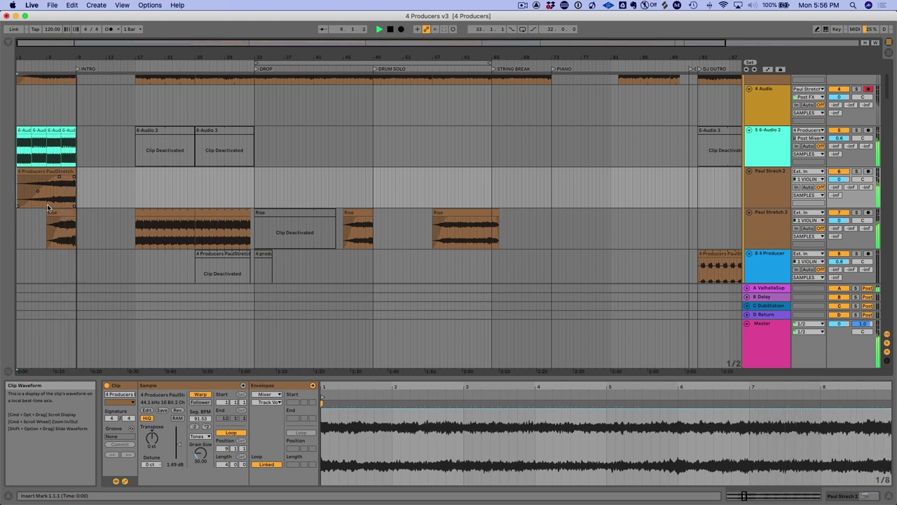
key(space)
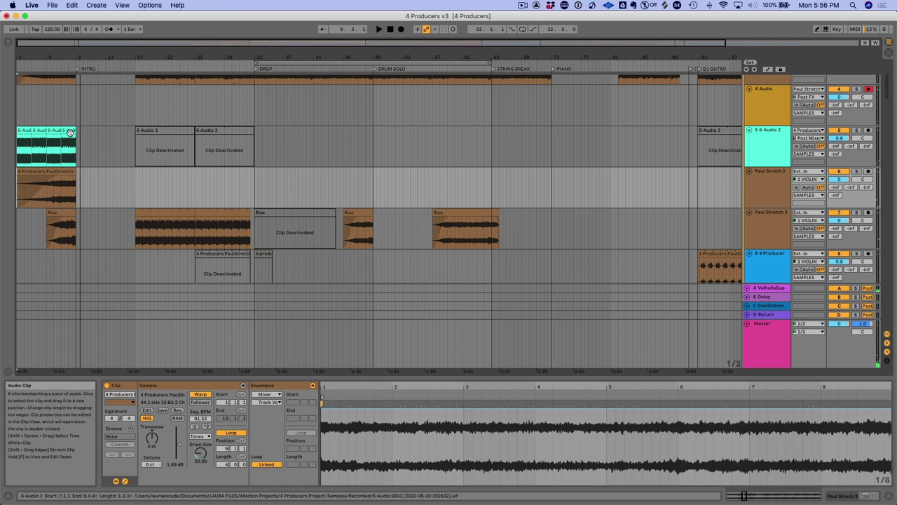
Step: Show the Transposition envelope of the last 6-Audio 3 clip before the INTRO marker
click(70, 133)
click(267, 402)
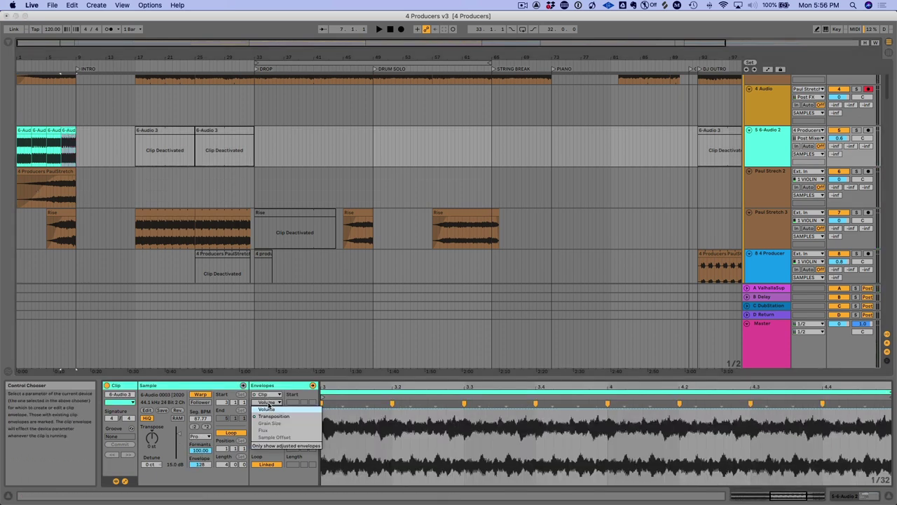
click(272, 418)
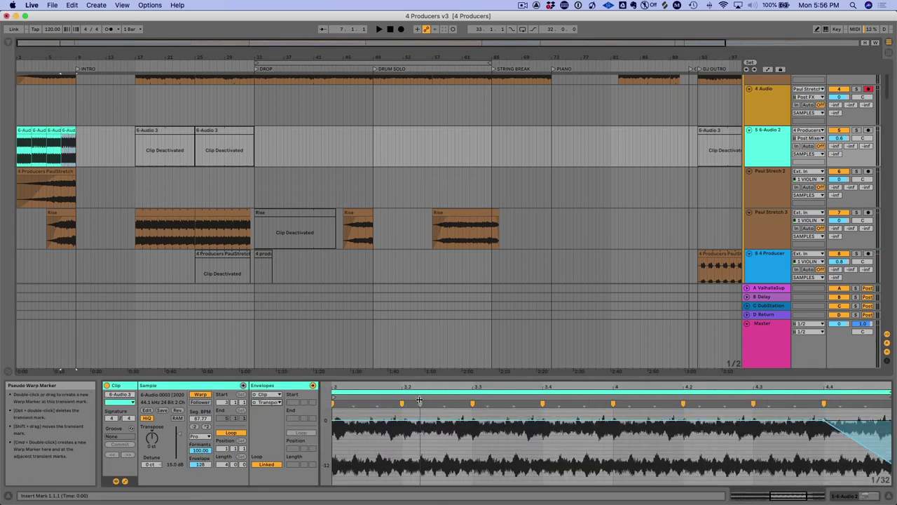
Step: Locate the Sample Strings track further down the arrangement, select it and solo it
scroll(365, 131, down, 10)
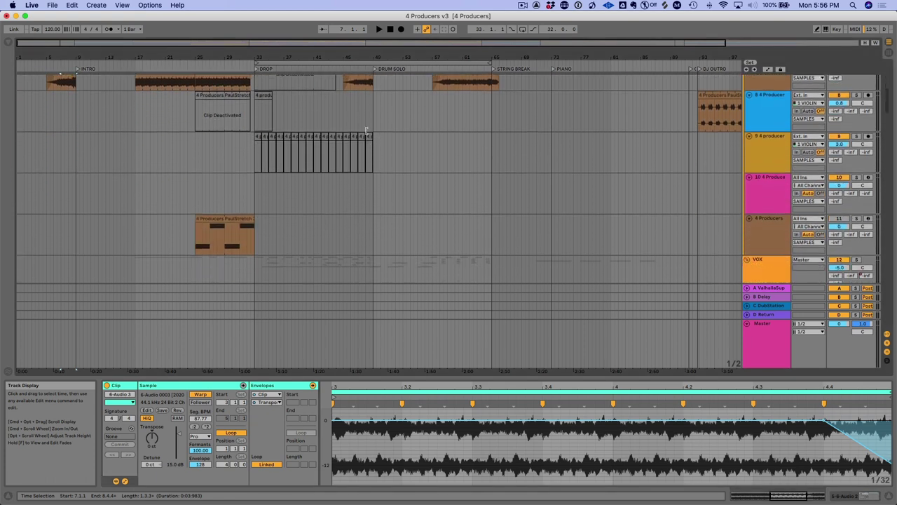
scroll(365, 131, down, 10)
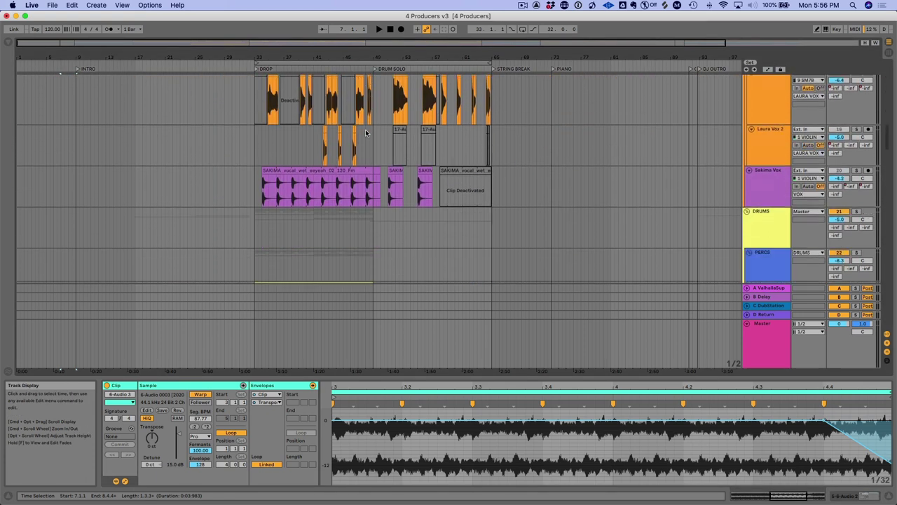
scroll(366, 132, down, 10)
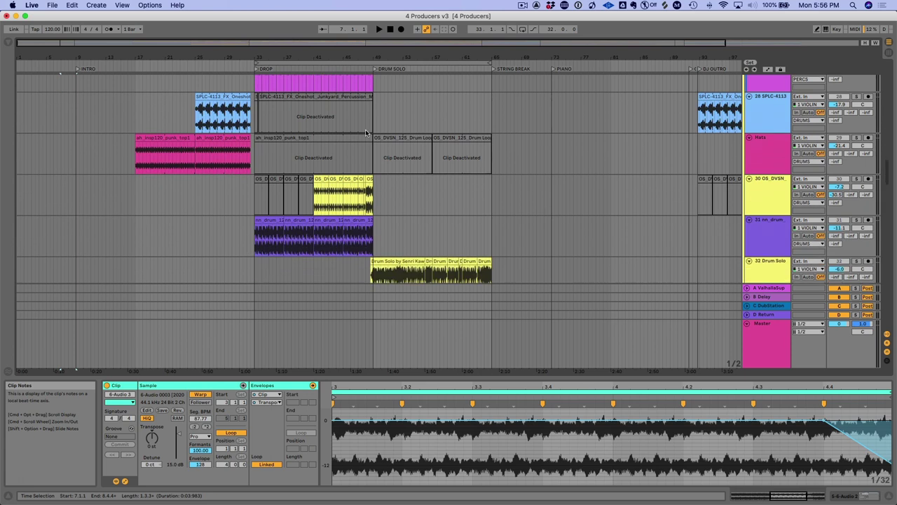
click(761, 98)
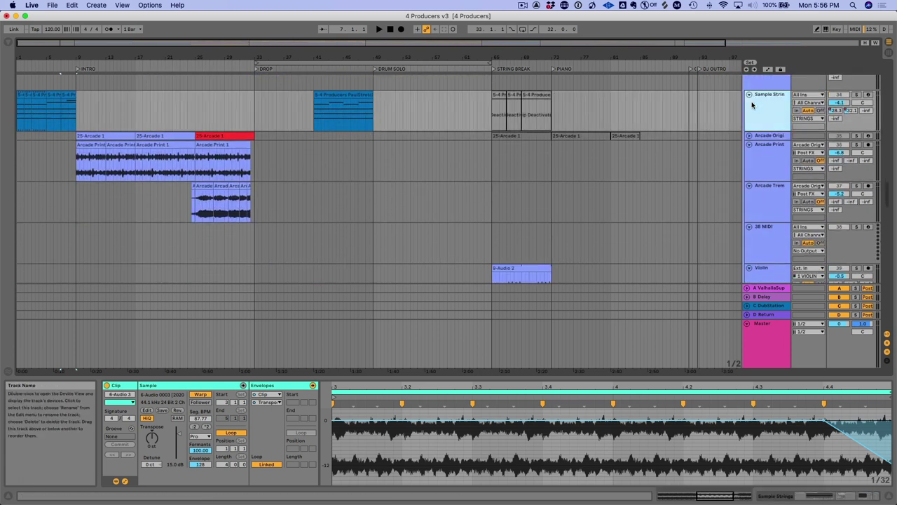
click(857, 94)
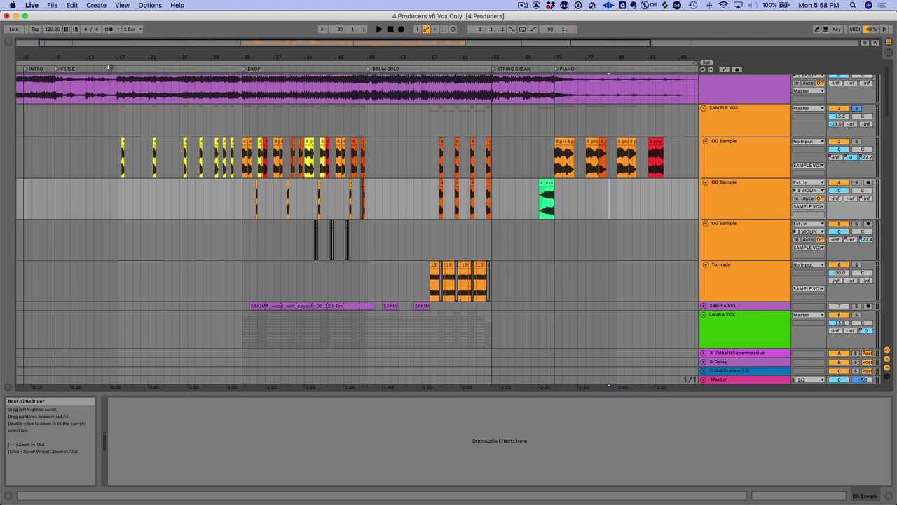
Step: Play the chopped OG Sample vocals in the VERSE section from bar 17, then stop playback
scroll(117, 67, up, 2)
click(118, 67)
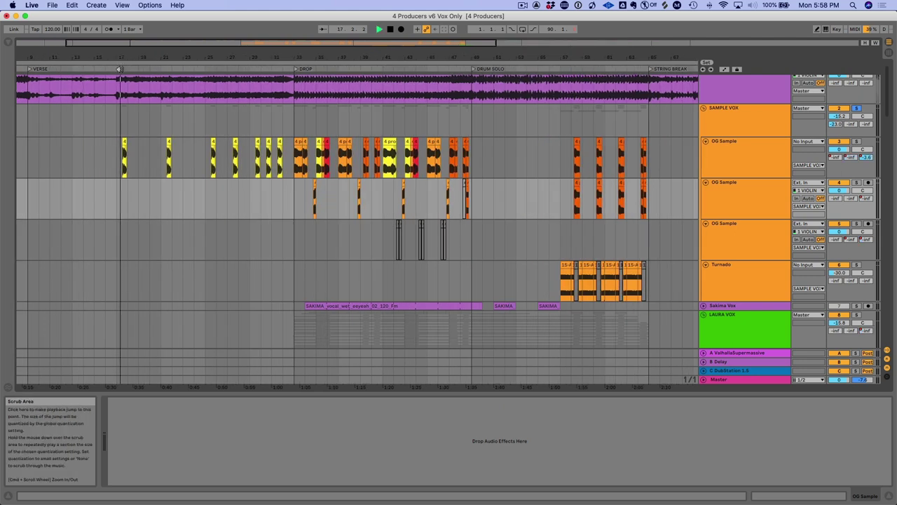
key(space)
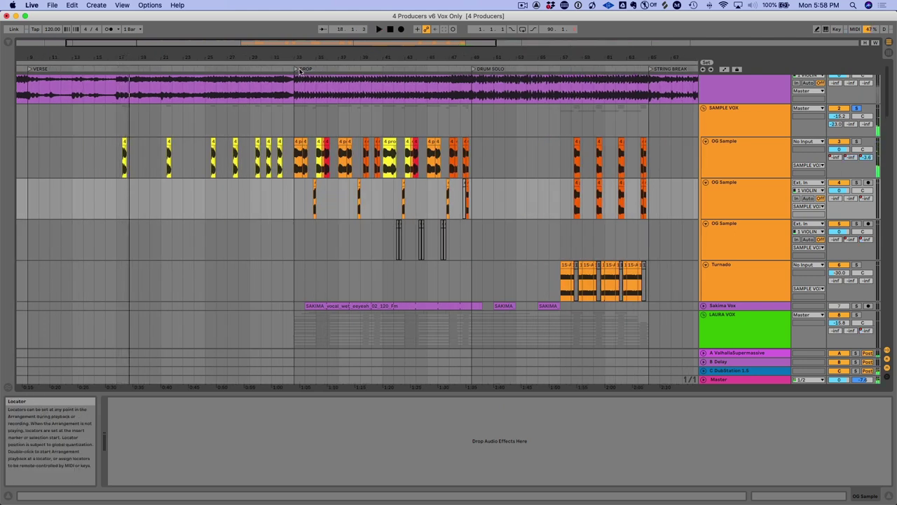
Step: Play the OG Sample vocal chops from the DROP marker through bar 36, then stop playback
click(296, 70)
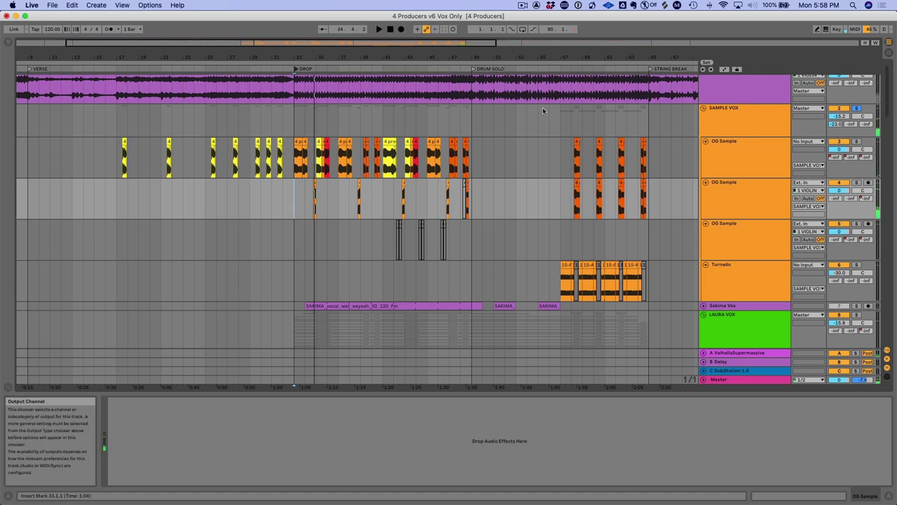
drag(315, 60, 313, 65)
key(shift+space)
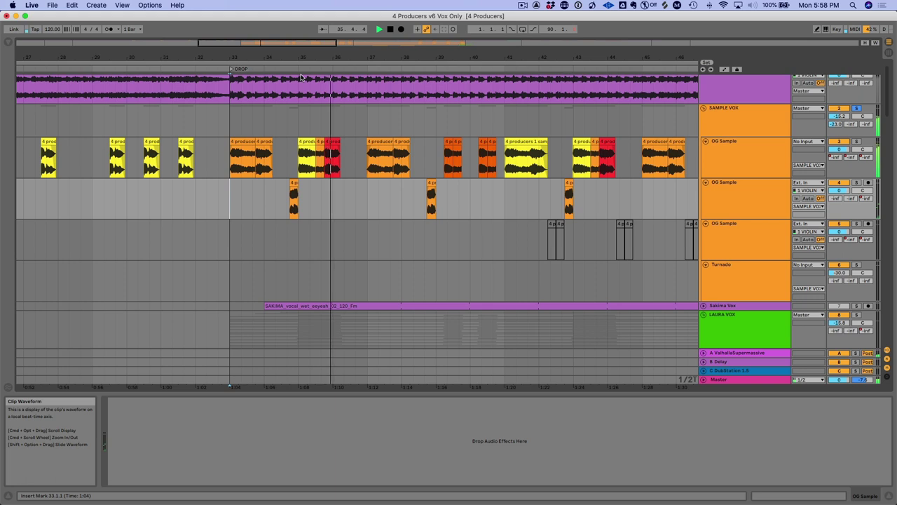
key(space)
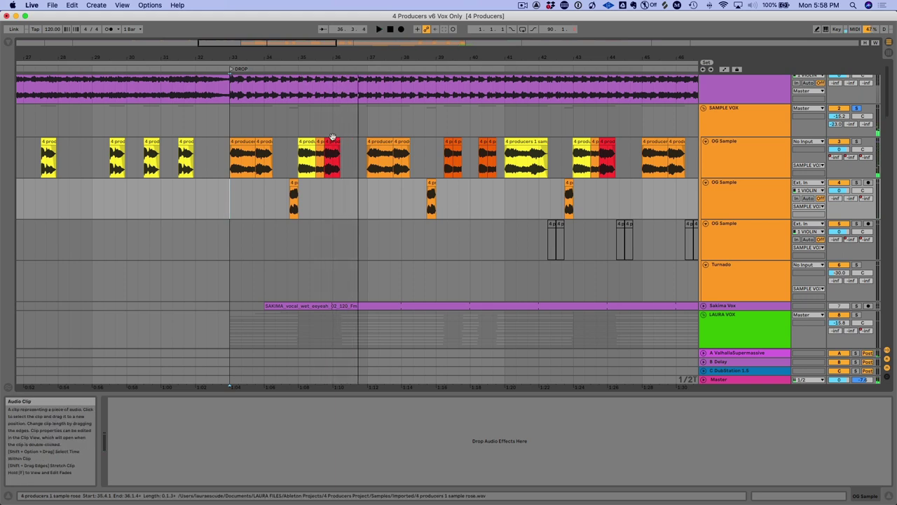
Step: Examine the Transpose settings of the yellow, red, orange and dark orange OG Sample clips in the DROP section
double_click(303, 142)
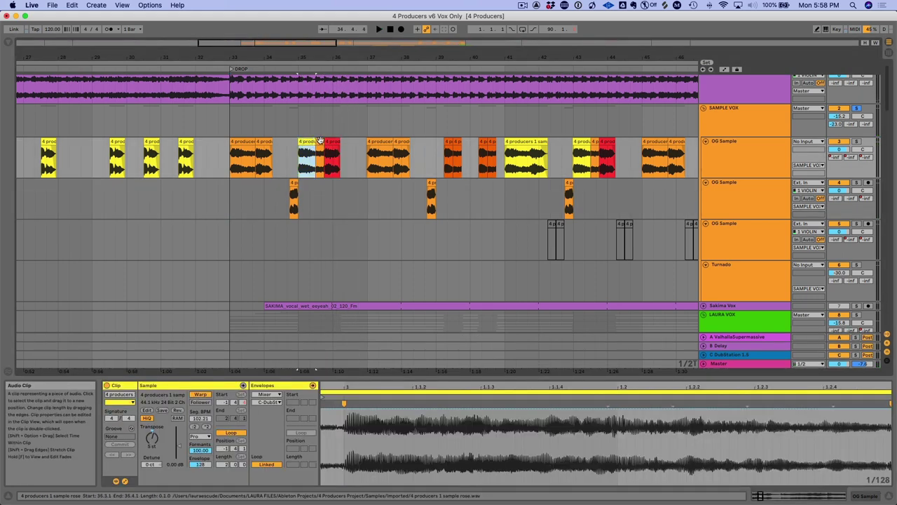
click(332, 143)
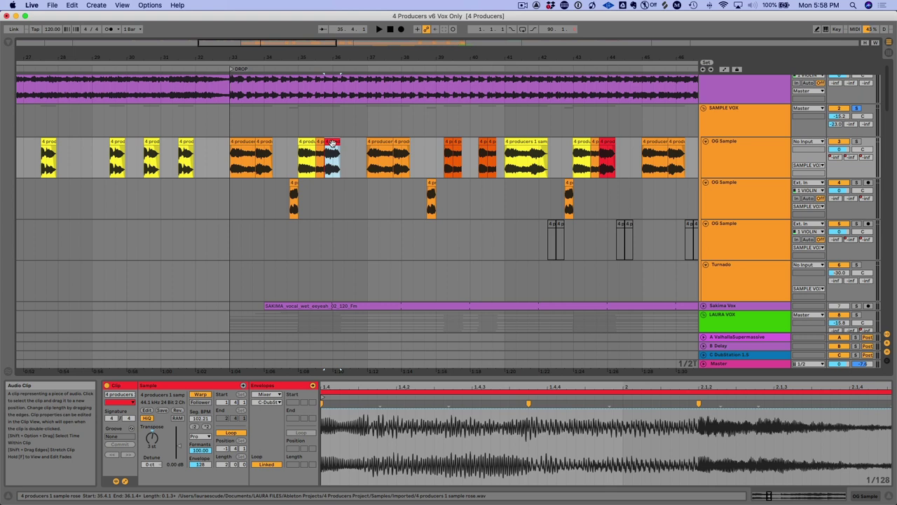
drag(336, 57, 356, 80)
click(332, 144)
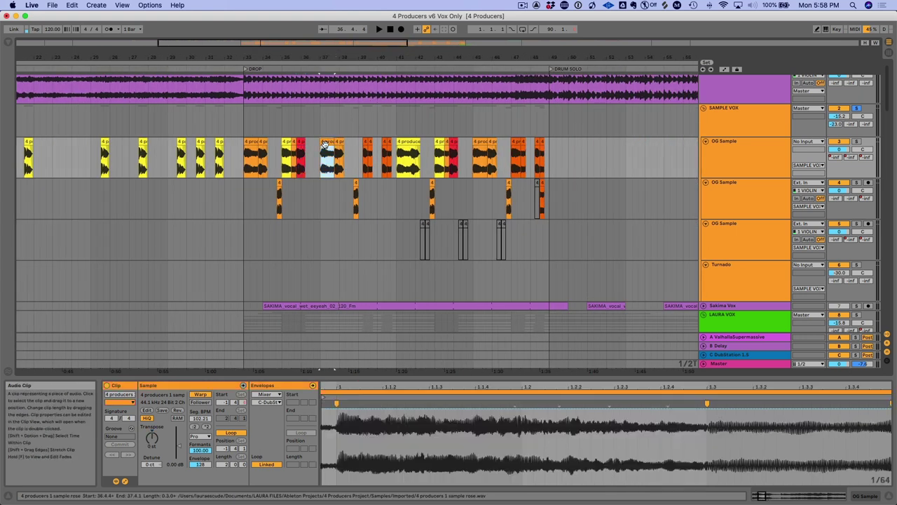
click(364, 150)
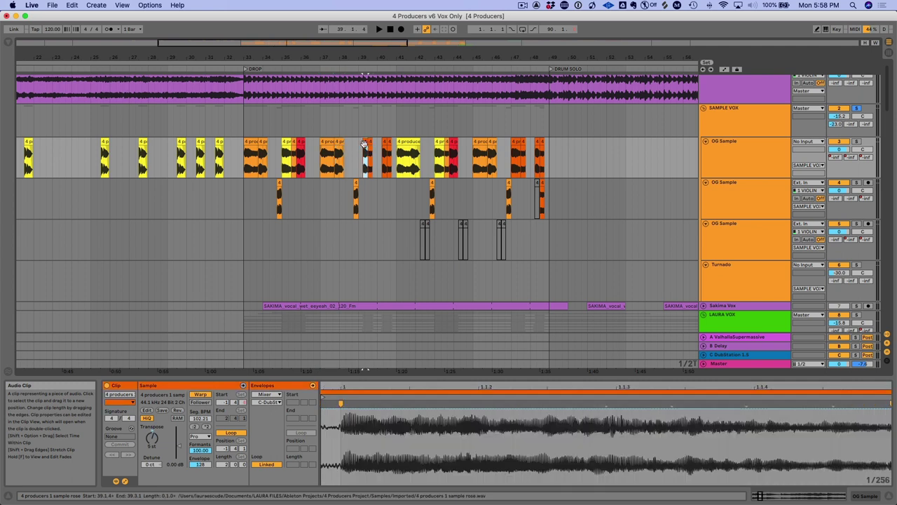
click(384, 156)
Step: Inspect the red OG Sample clip at bar 85 in the PIANO section and play it
drag(428, 44, 436, 14)
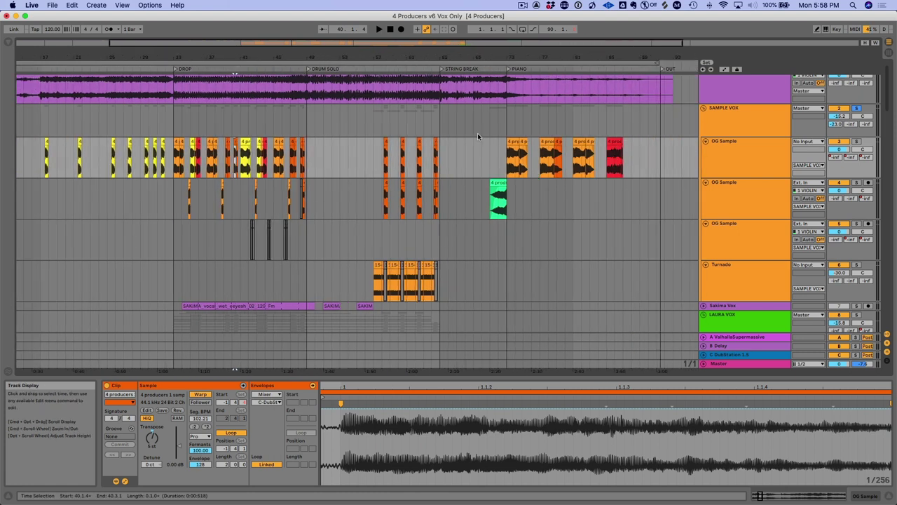
click(612, 142)
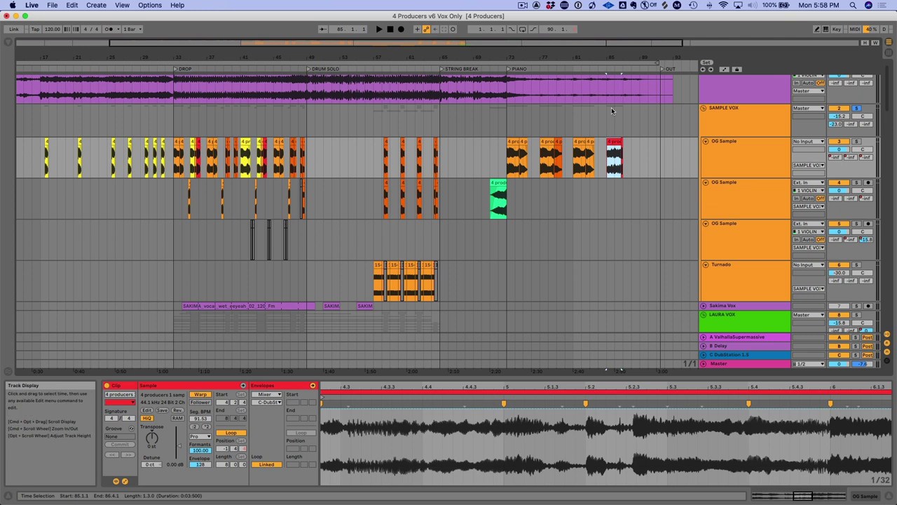
drag(621, 51, 622, 56)
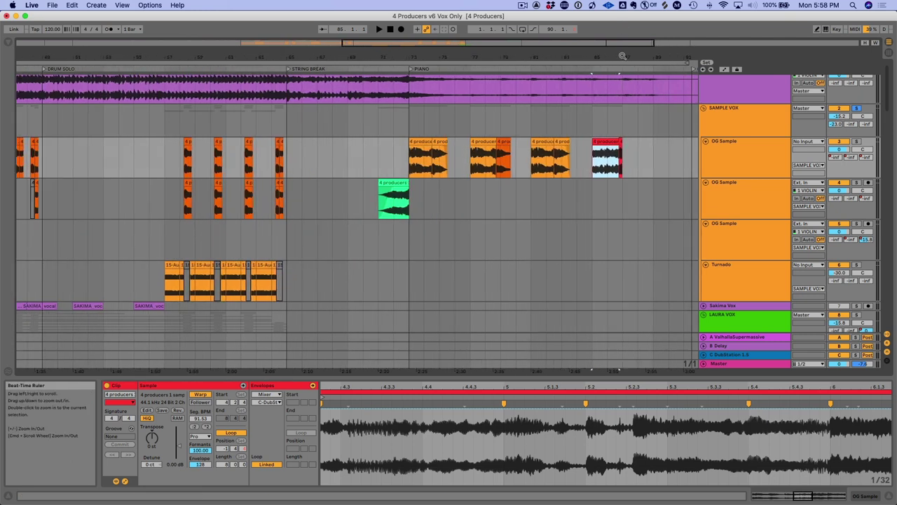
click(588, 69)
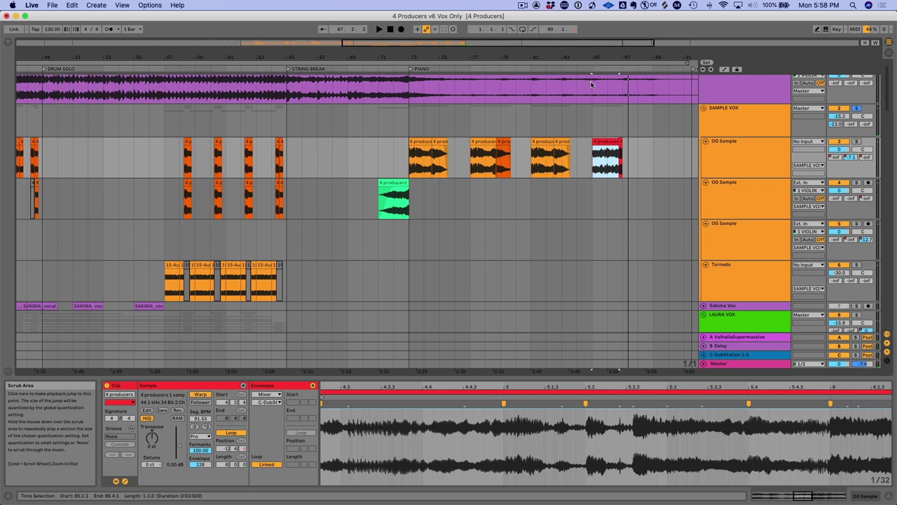
drag(580, 63, 572, 57)
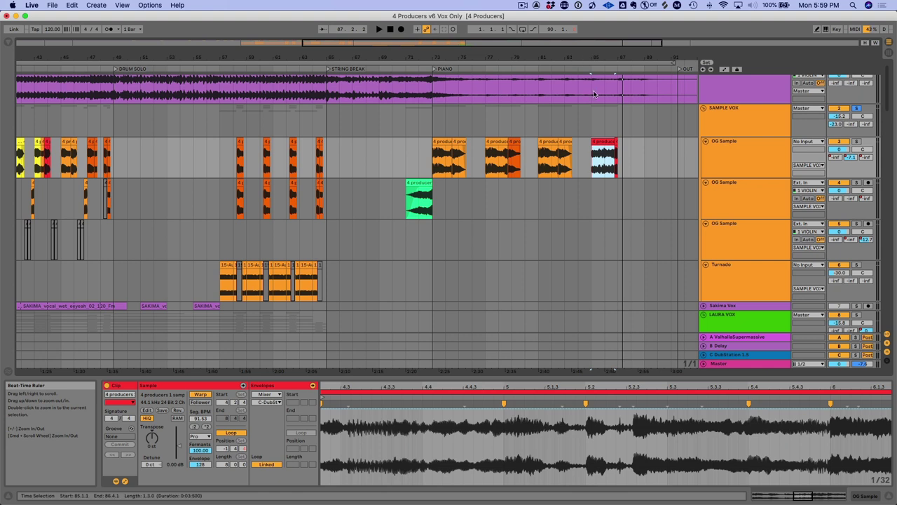
click(617, 143)
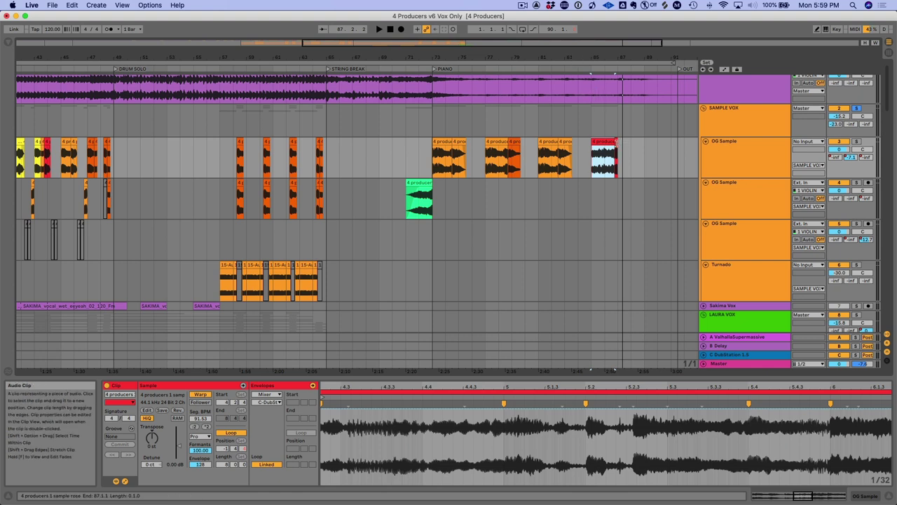
Step: Show the reversed green OG Sample clip leading into the PIANO marker and play through it
click(418, 181)
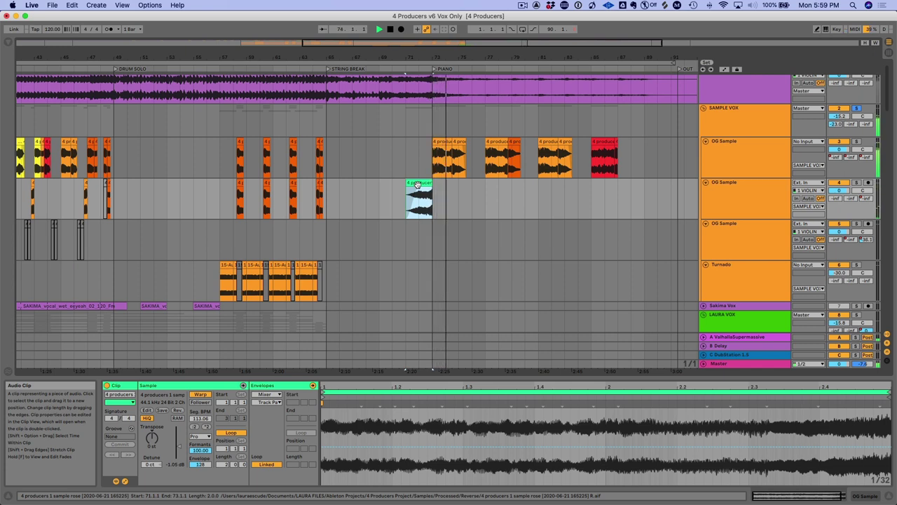
drag(419, 370, 527, 144)
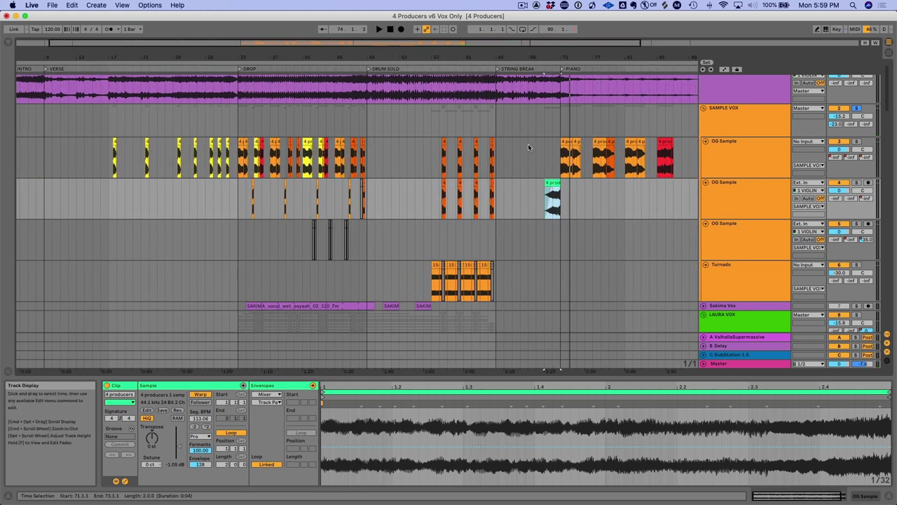
Step: Unfold the Sakima Vox track and show its first vocal clip in the DROP section
scroll(552, 233, down, 2)
click(703, 261)
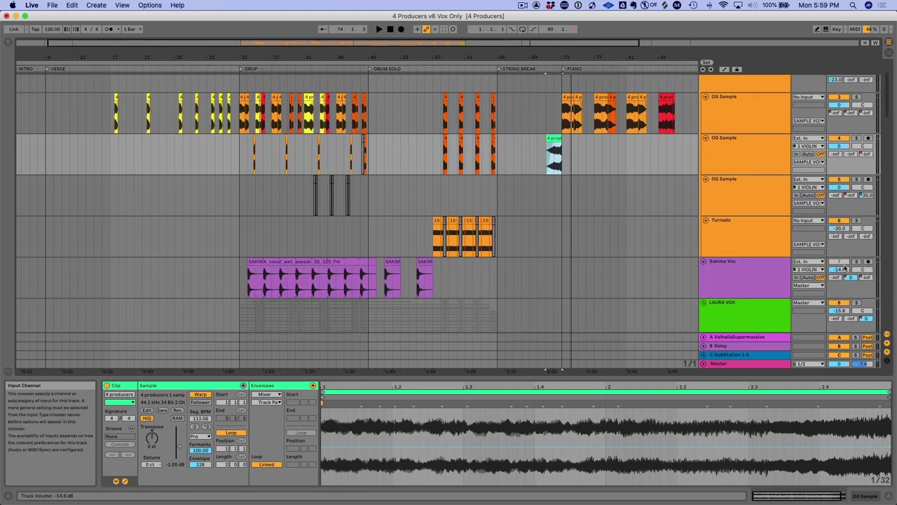
click(252, 261)
Step: Examine the stacked main, harmony and low harmony vocal tracks down to the High End tracks
scroll(780, 183, down, 3)
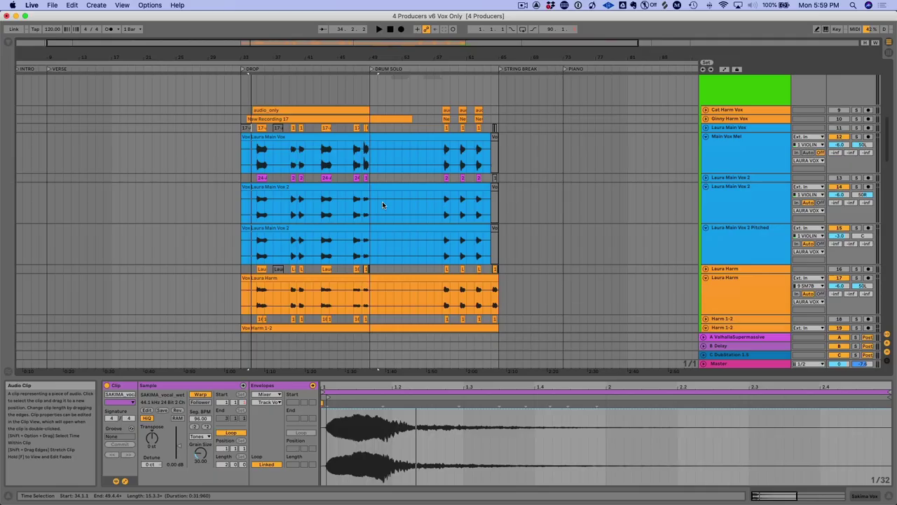
scroll(382, 203, down, 8)
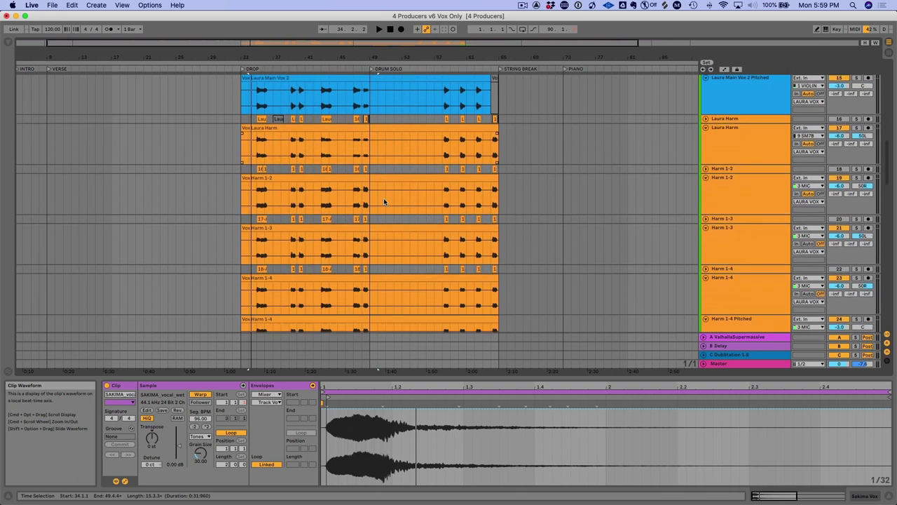
scroll(383, 202, down, 10)
scroll(384, 202, down, 10)
scroll(384, 202, down, 10)
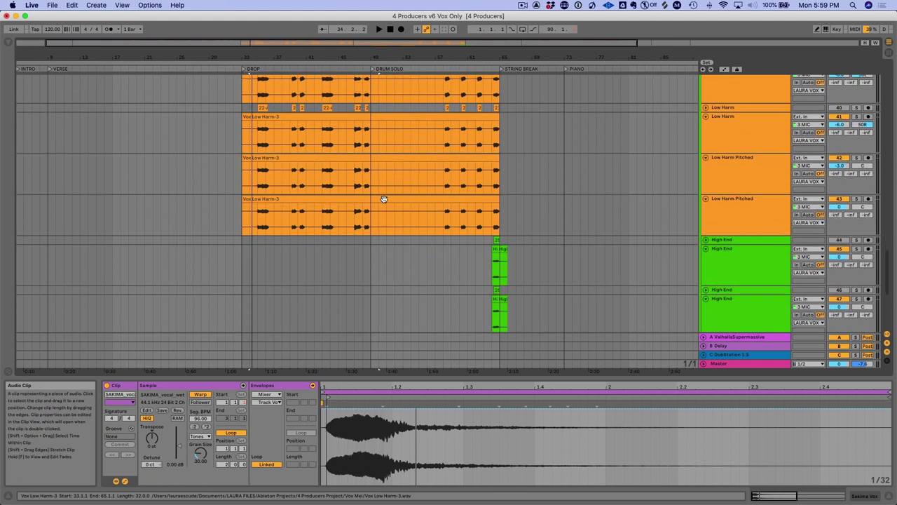
Step: Show the Little AlterBoy settings on the upper Low Harm Pitched track, then solo the track and play it from about bar 43
click(739, 165)
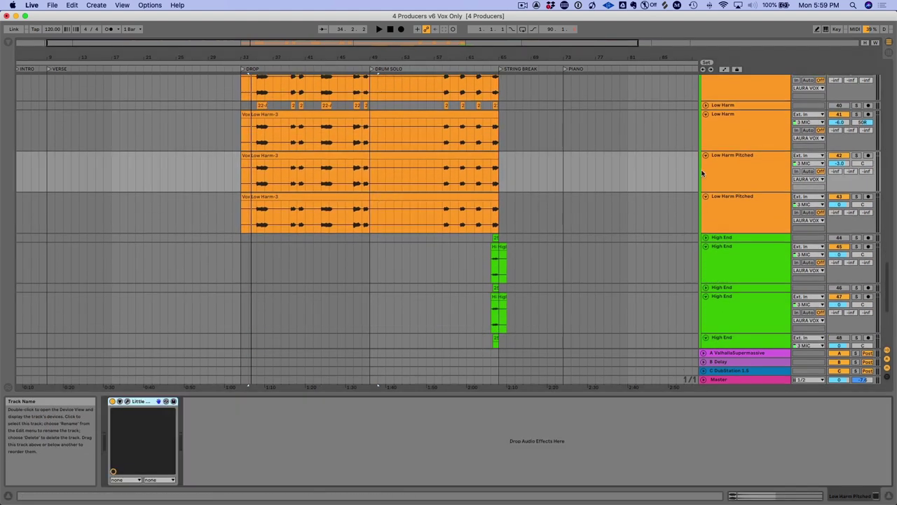
click(126, 401)
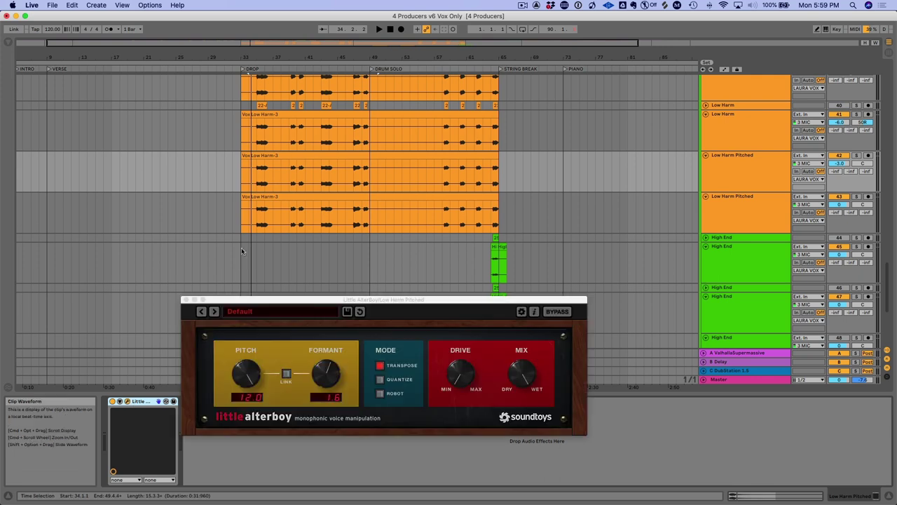
click(186, 300)
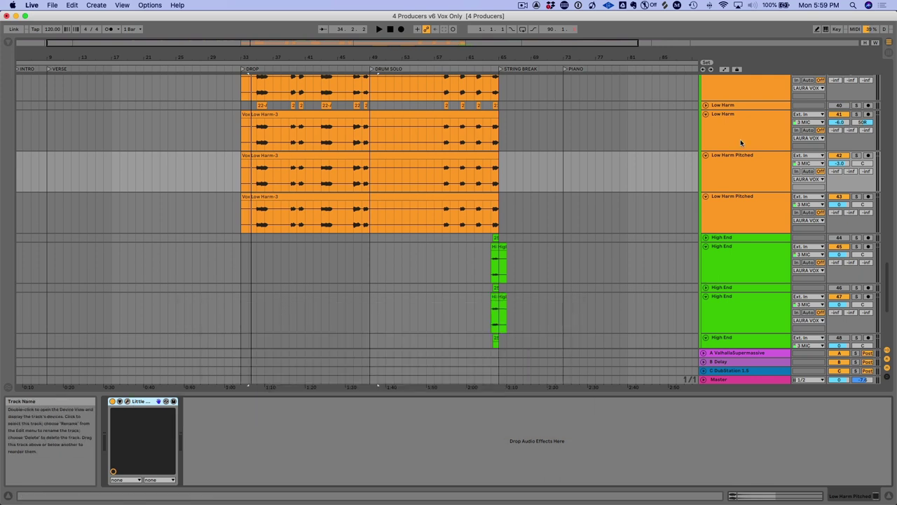
click(856, 155)
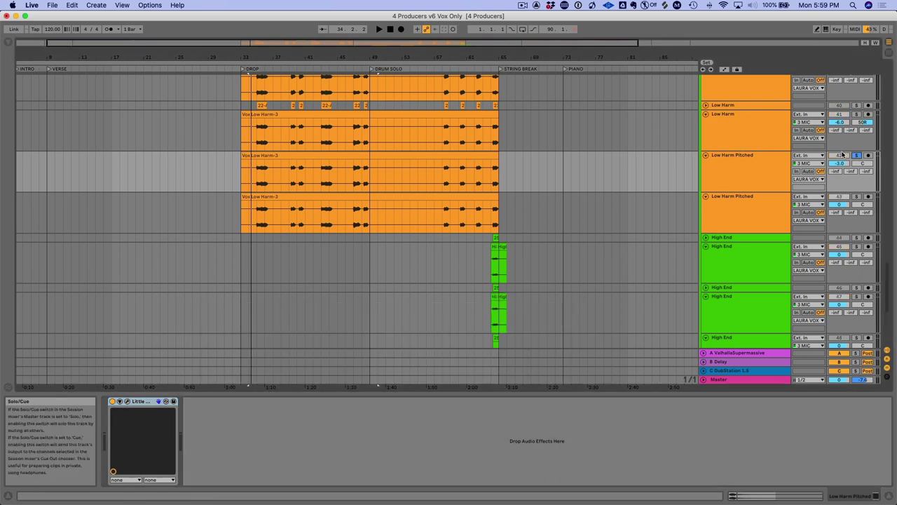
click(321, 68)
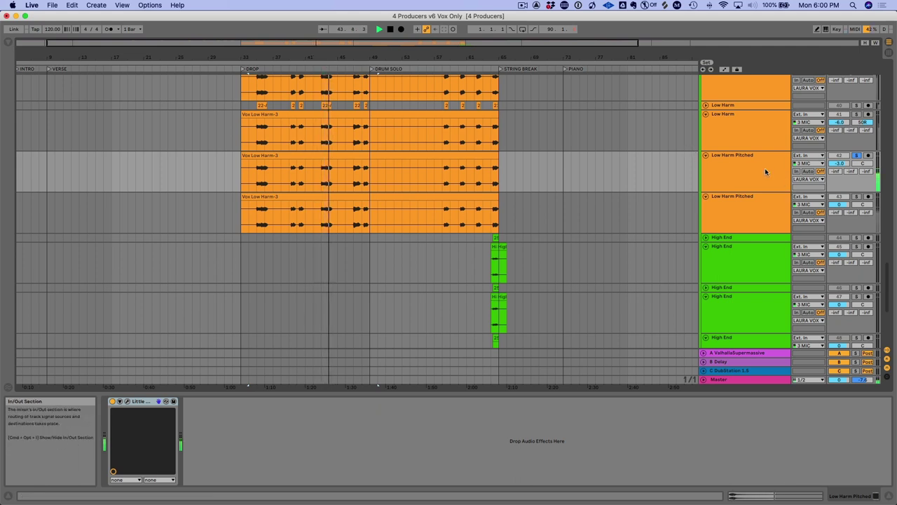
Step: Compare the unpitched Harm 2-4 vocal with Harm 2-4 Pitched, soloing and playing each from about bar 43
scroll(750, 170, up, 5)
scroll(749, 172, up, 5)
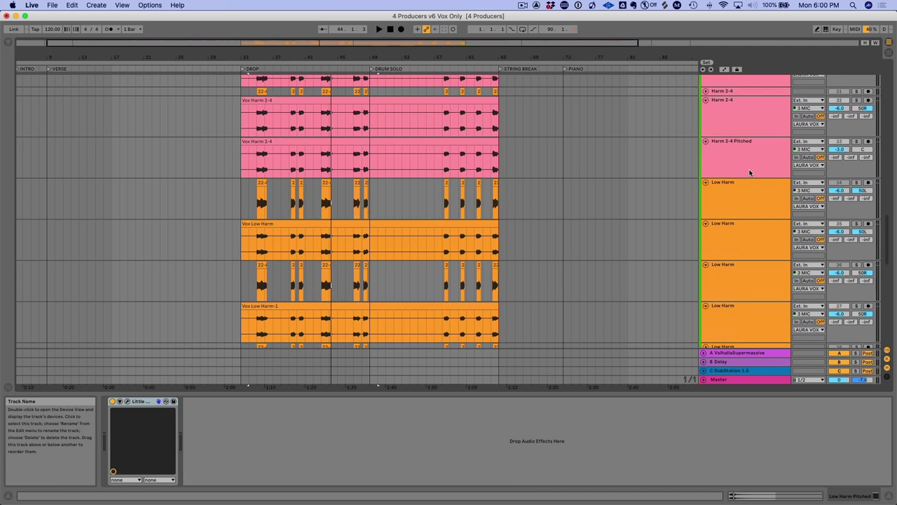
click(742, 165)
click(324, 67)
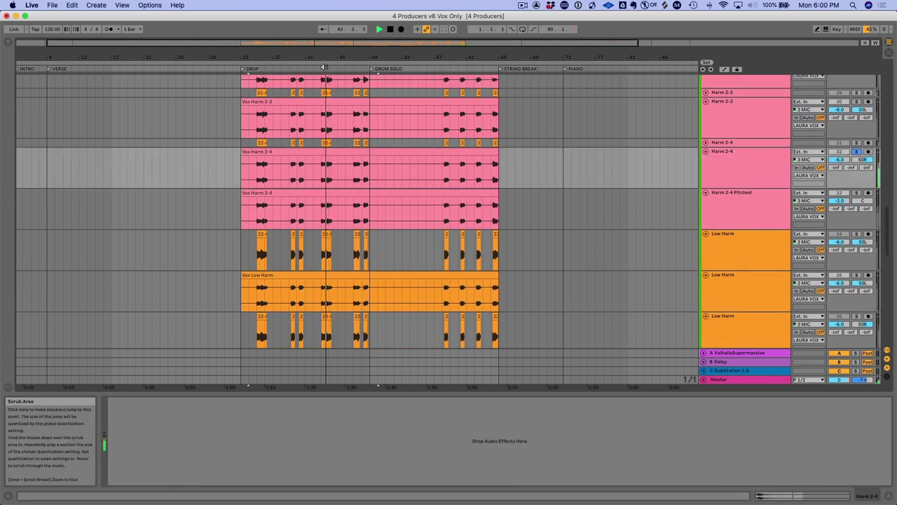
click(730, 211)
click(323, 70)
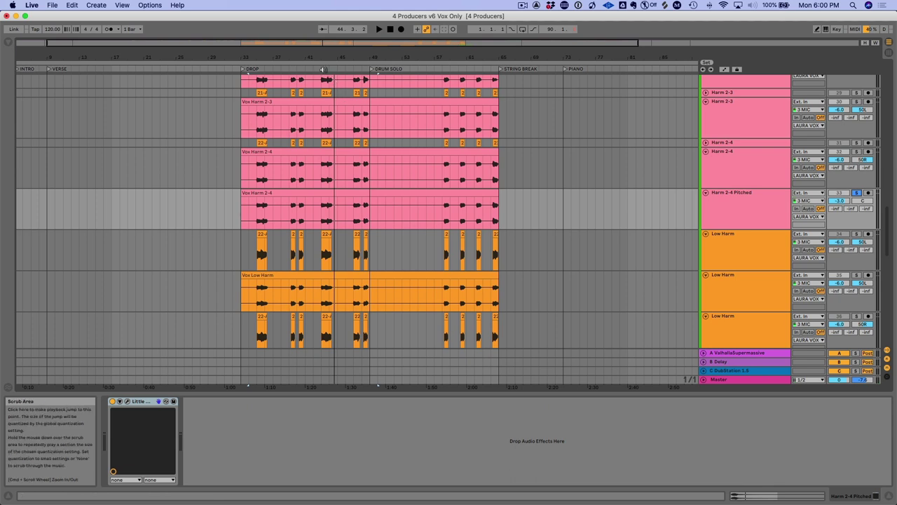
click(347, 127)
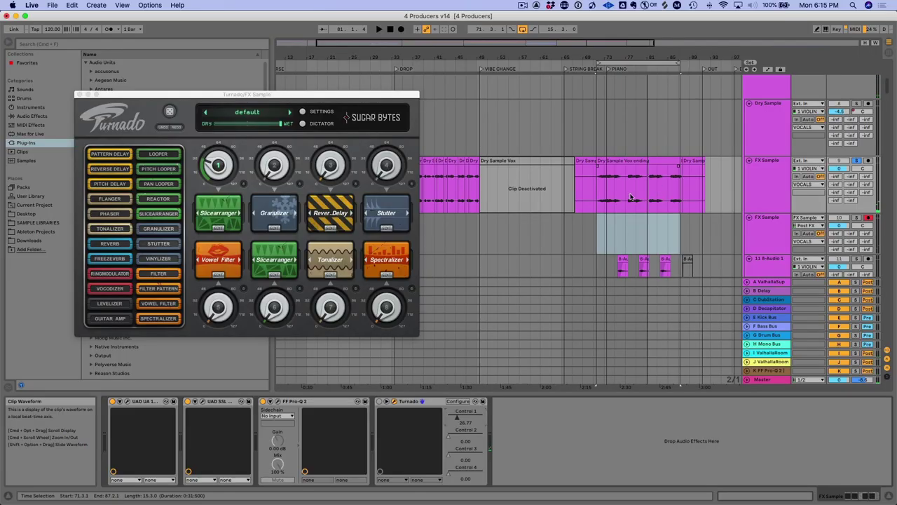
Step: Record the Turnado-processed Dry Sample Vox ending onto the lower FX Sample track from bar 71.3, viewing the DubStation return during the take
click(594, 183)
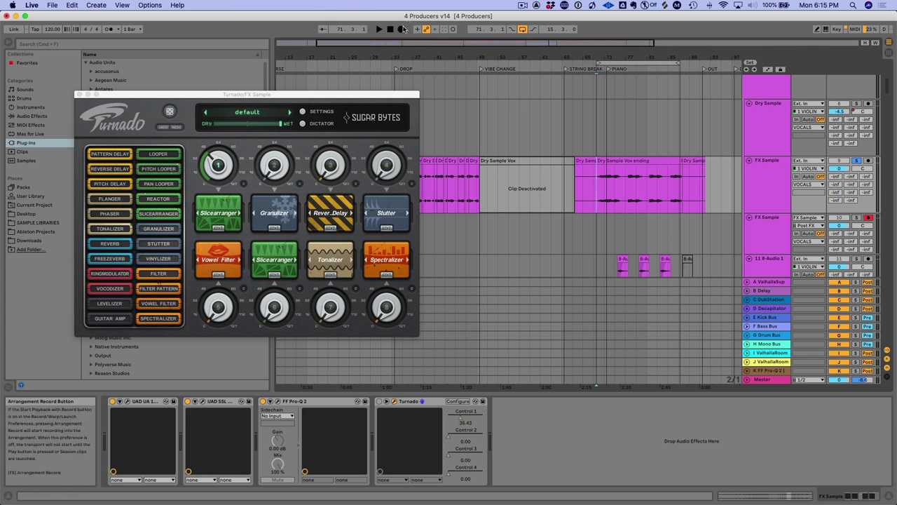
click(402, 30)
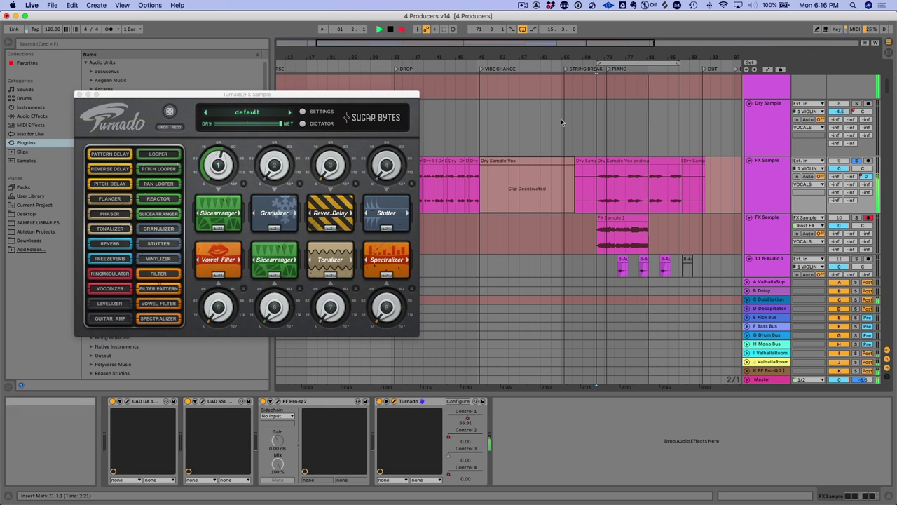
click(763, 300)
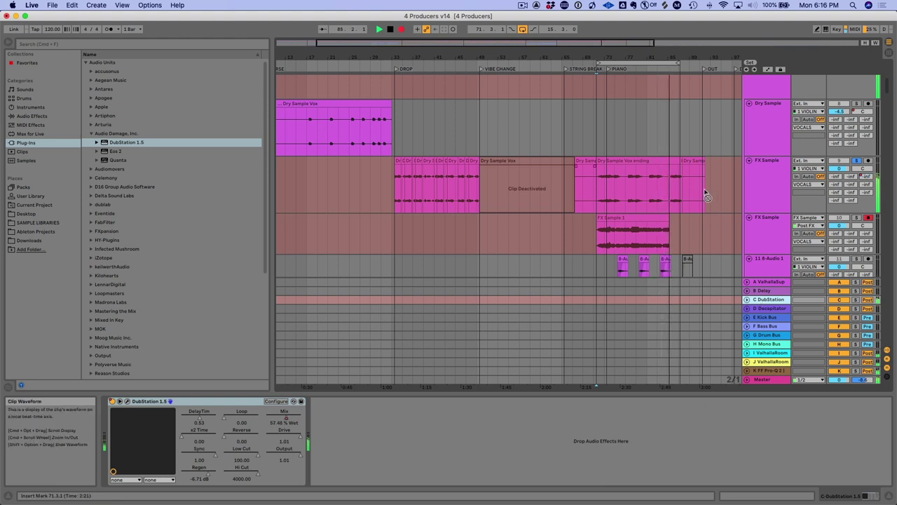
click(756, 175)
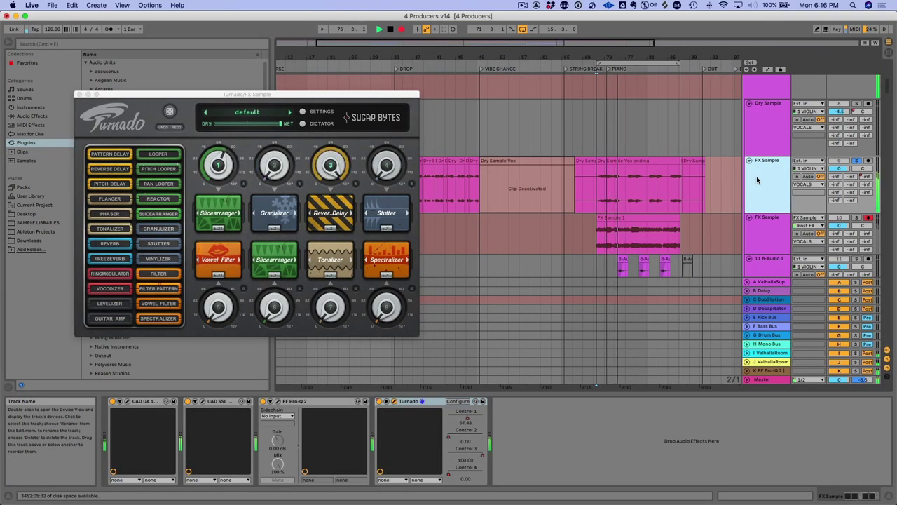
key(space)
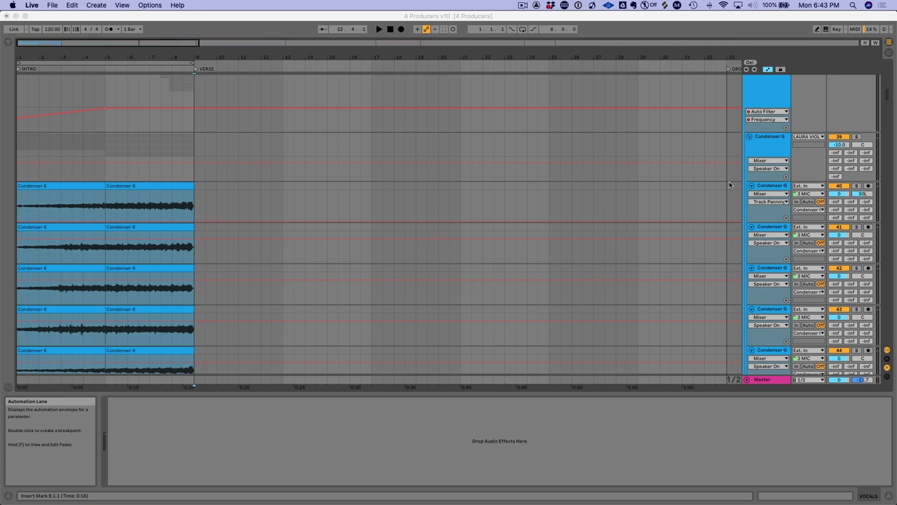
Step: Examine the layered Condenser and Ribbon violin tracks in the intro, and the PaulStretch clip on the Sample Strings track
scroll(165, 198, down, 15)
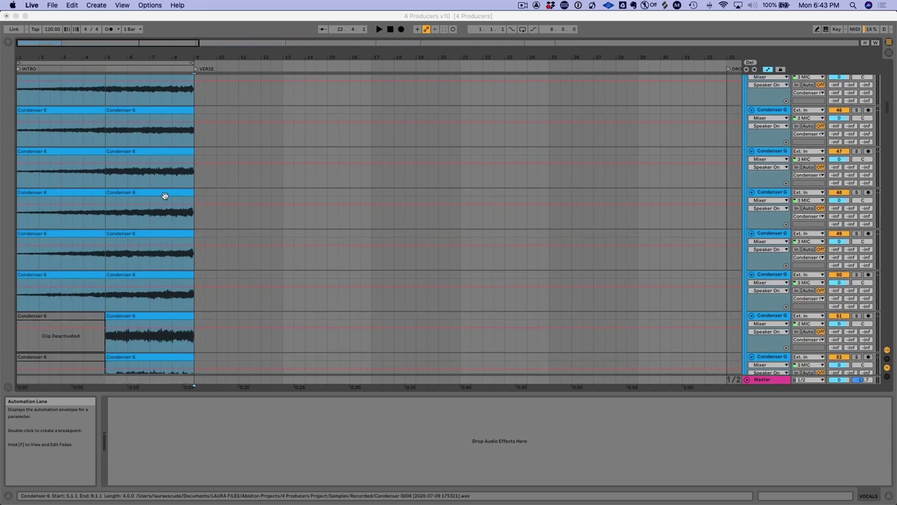
scroll(166, 199, down, 17)
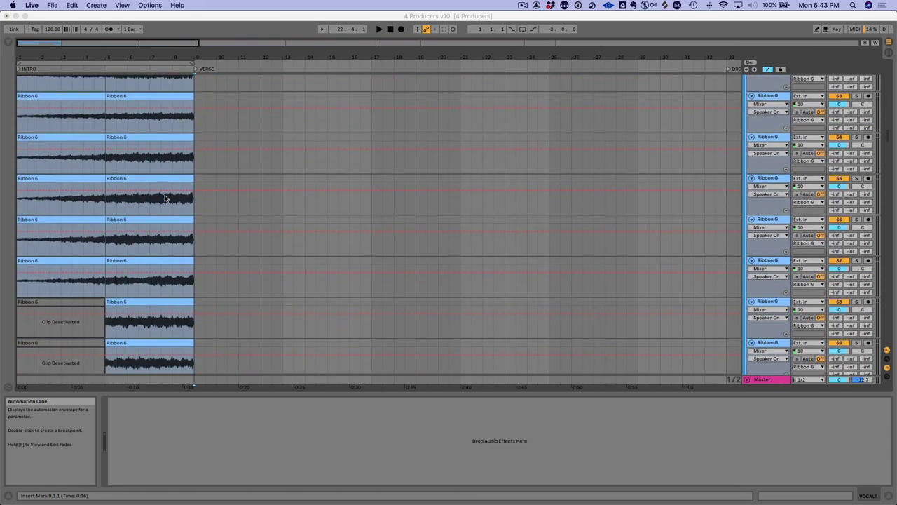
scroll(165, 198, up, 17)
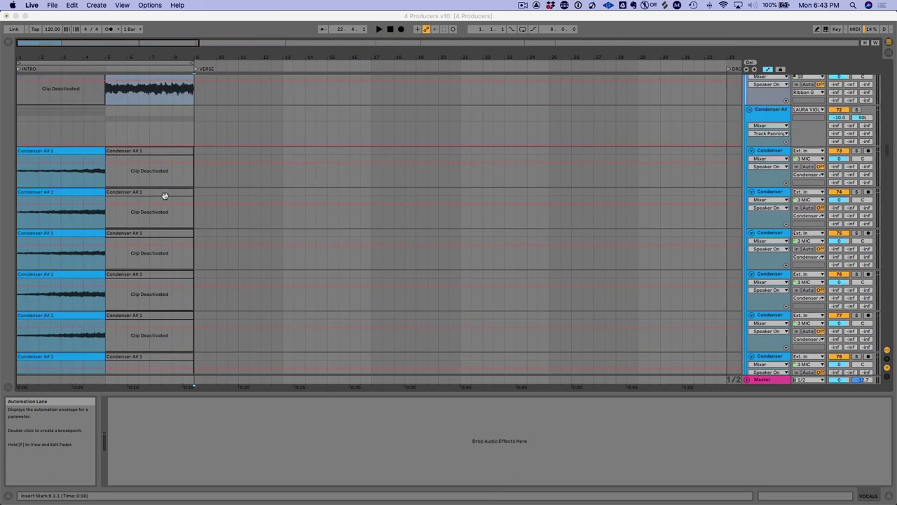
scroll(165, 198, up, 15)
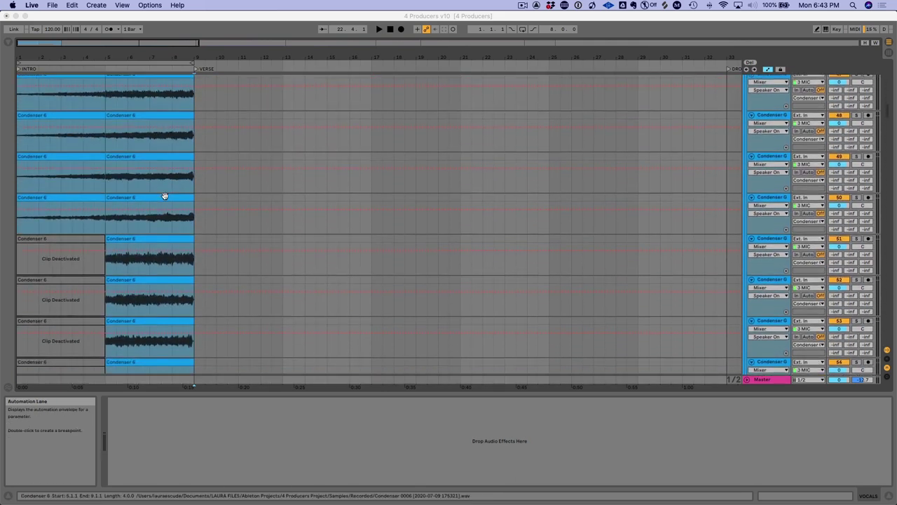
scroll(166, 199, up, 13)
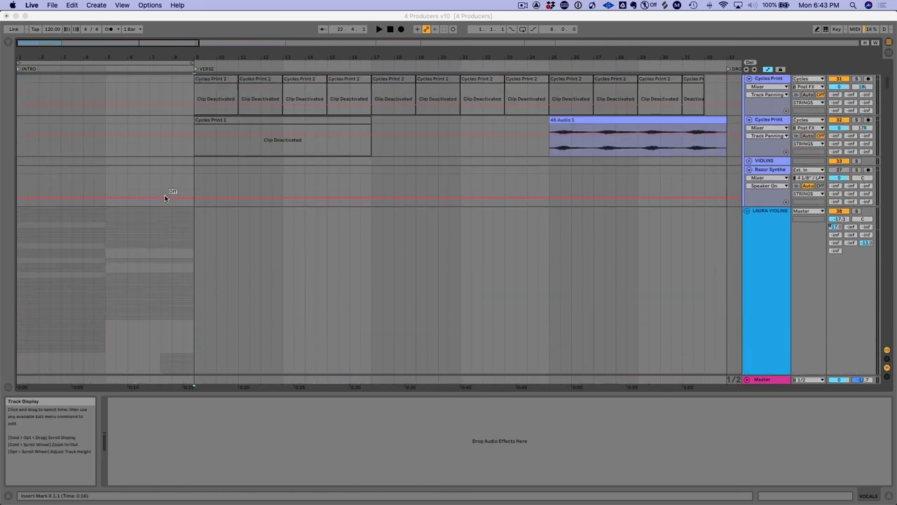
scroll(166, 198, up, 3)
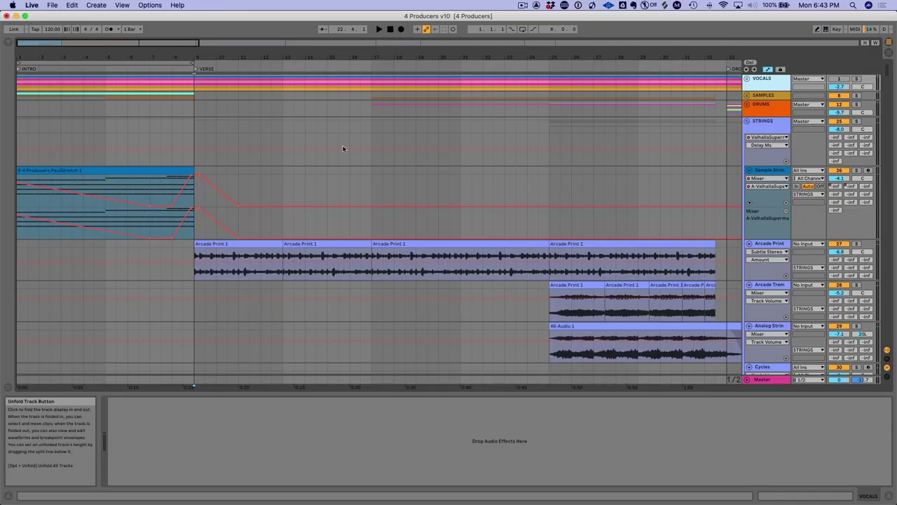
key(Right)
click(196, 172)
scroll(146, 192, down, 3)
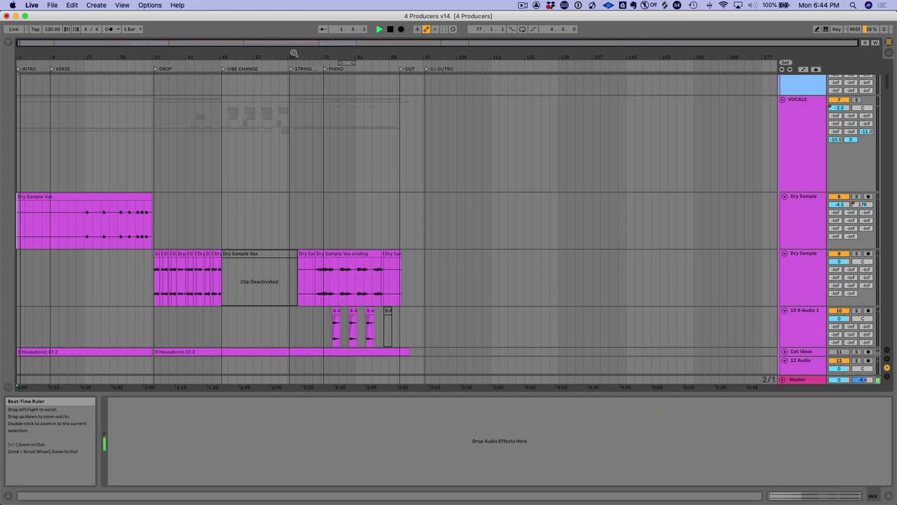
Step: Zoom in on the intro during playback and examine the tracks from the vocals through the return prints, samples and drums to the strings
drag(19, 57, 28, 63)
scroll(79, 134, down, 15)
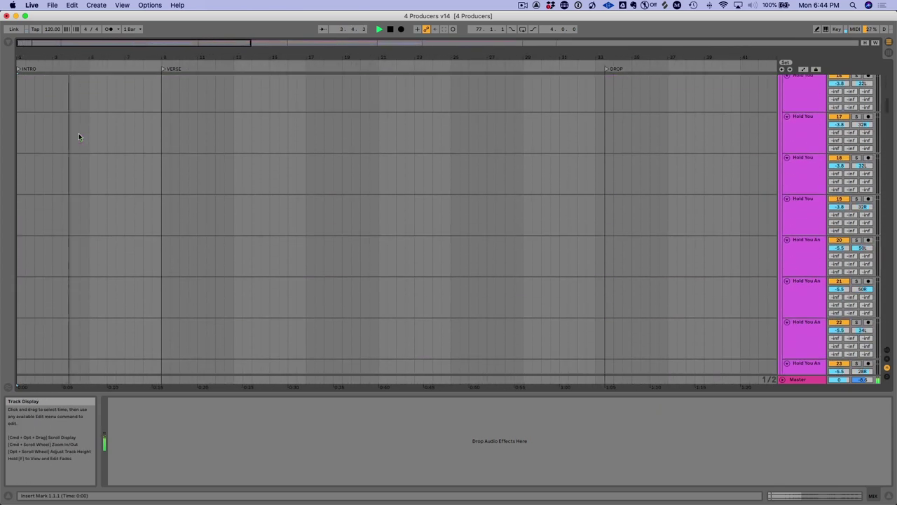
scroll(78, 133, down, 12)
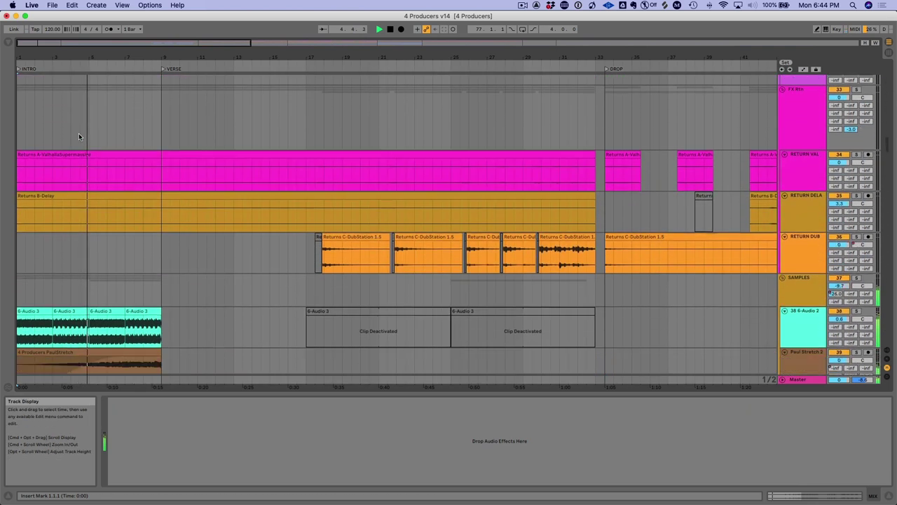
scroll(79, 137, down, 12)
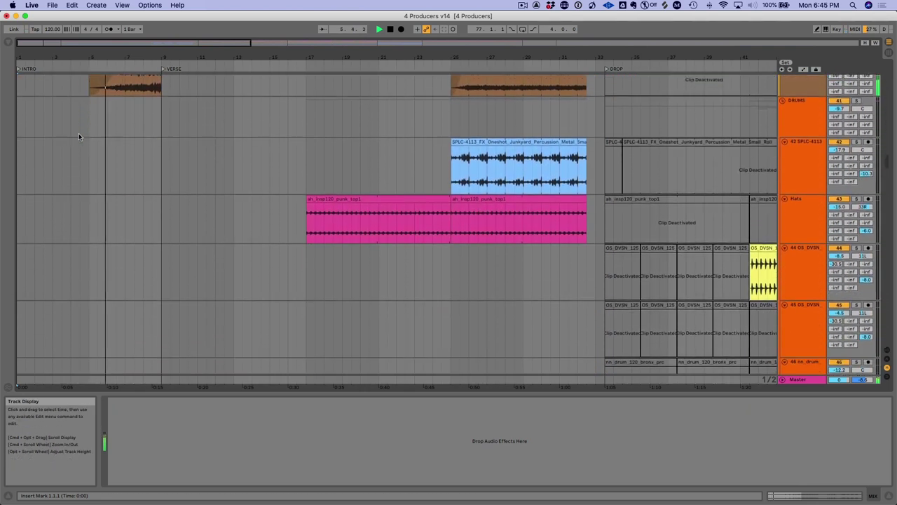
scroll(79, 136, down, 12)
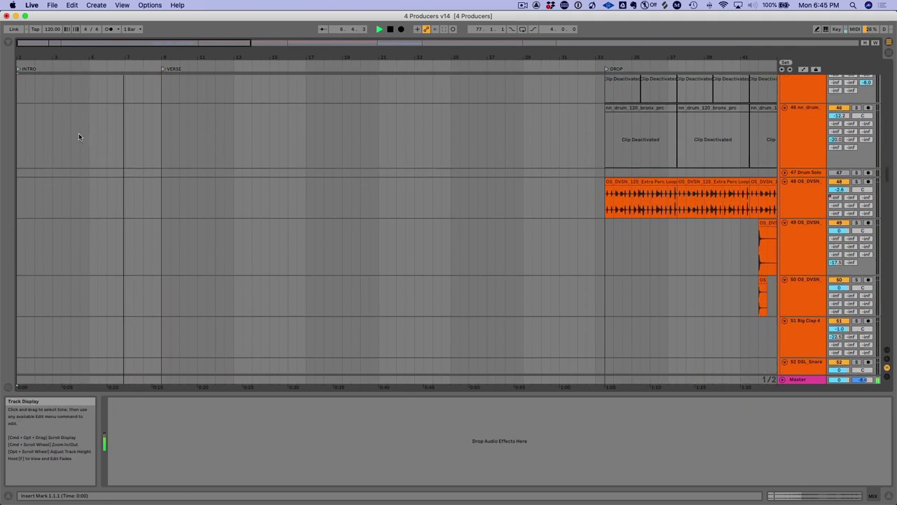
scroll(78, 137, down, 15)
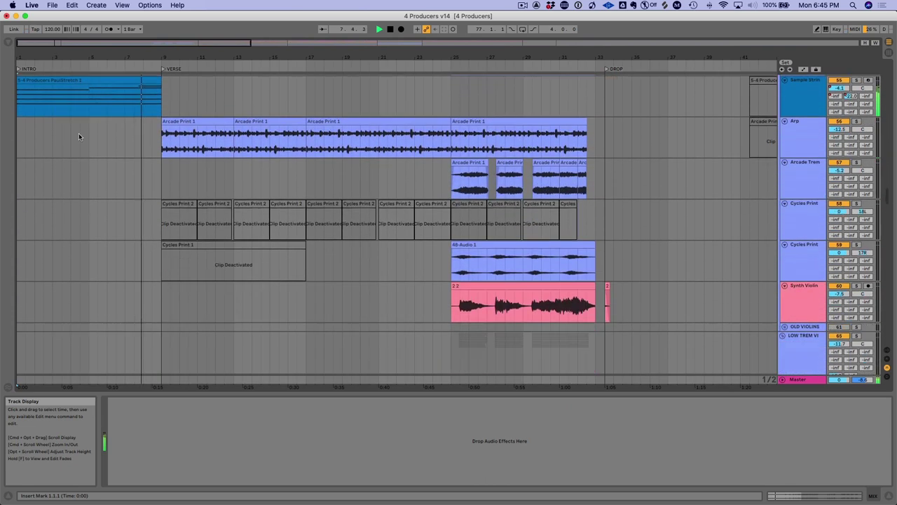
scroll(79, 137, down, 20)
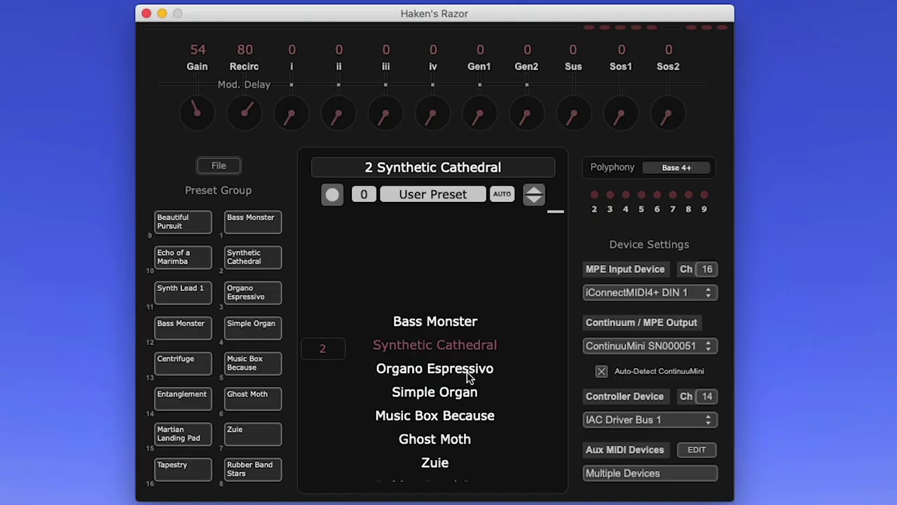
Step: Choose the Organo Espressivo preset in Haken's Razor
click(469, 373)
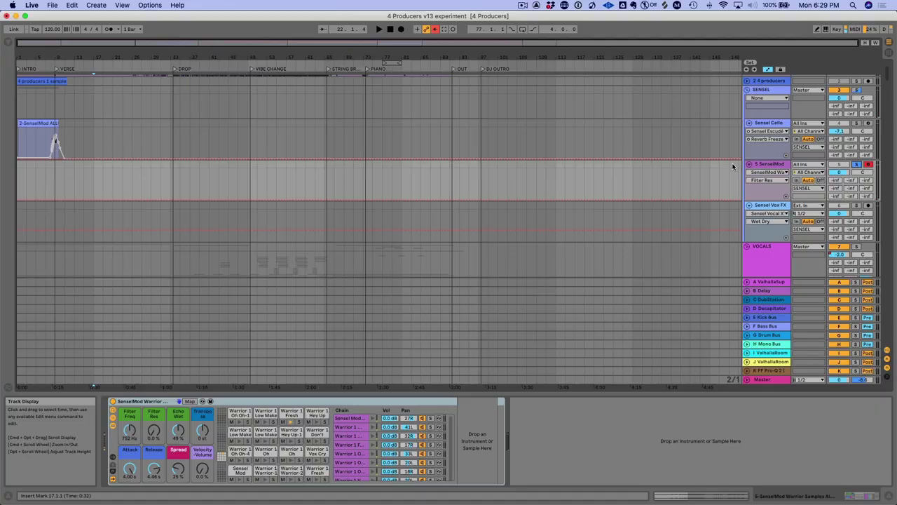
key(super+alt+l)
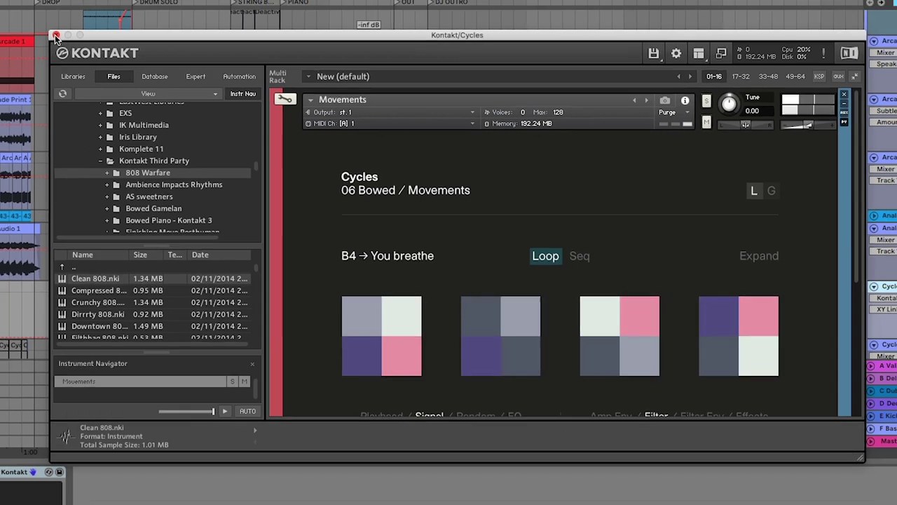
Step: Close the Kontakt Cycles instrument and play the Arcade and Analog Strings parts in the verse, jumping playback to bar 25
click(42, 28)
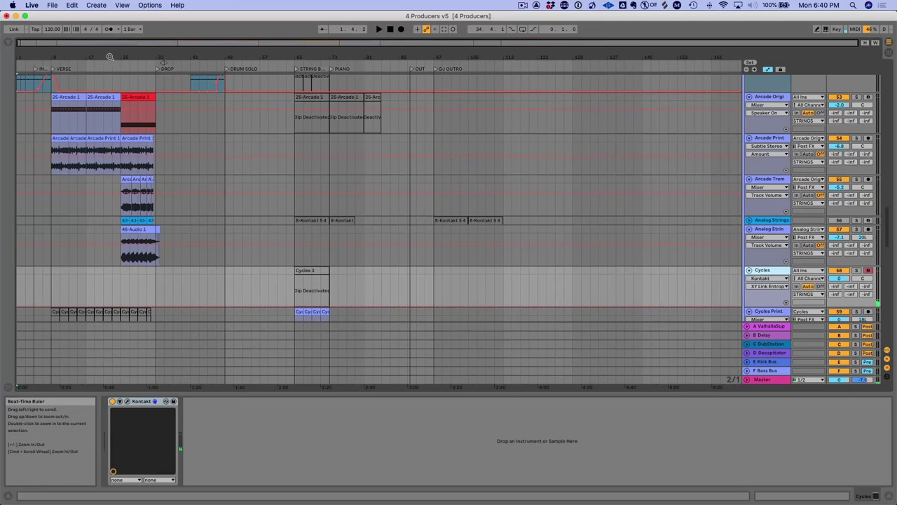
drag(241, 62, 297, 61)
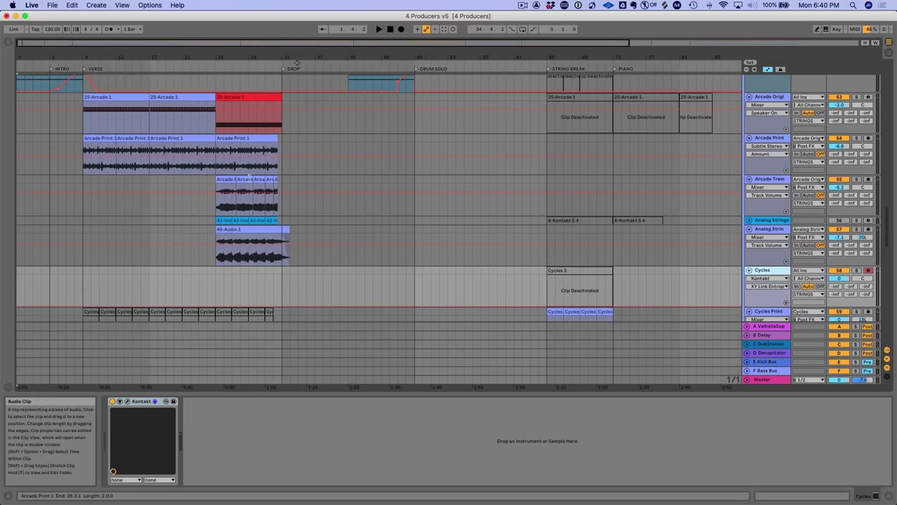
key(space)
scroll(187, 97, up, 5)
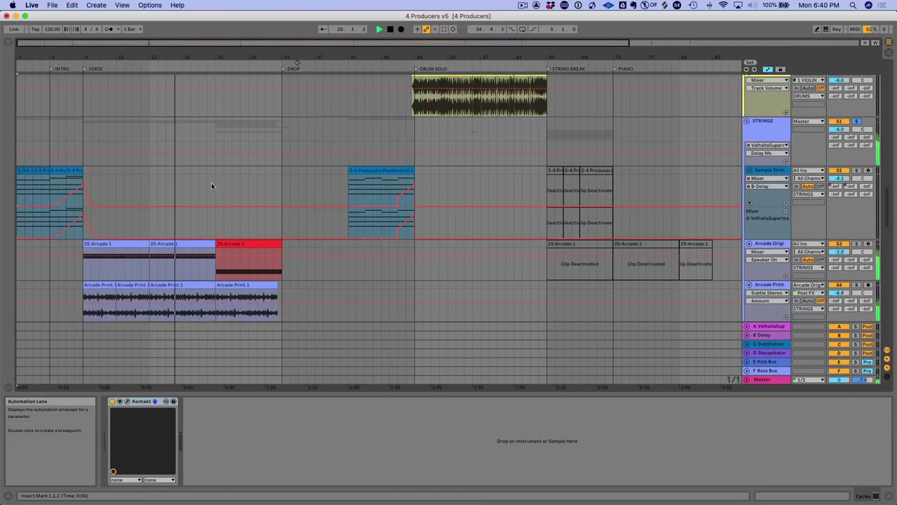
scroll(211, 185, down, 3)
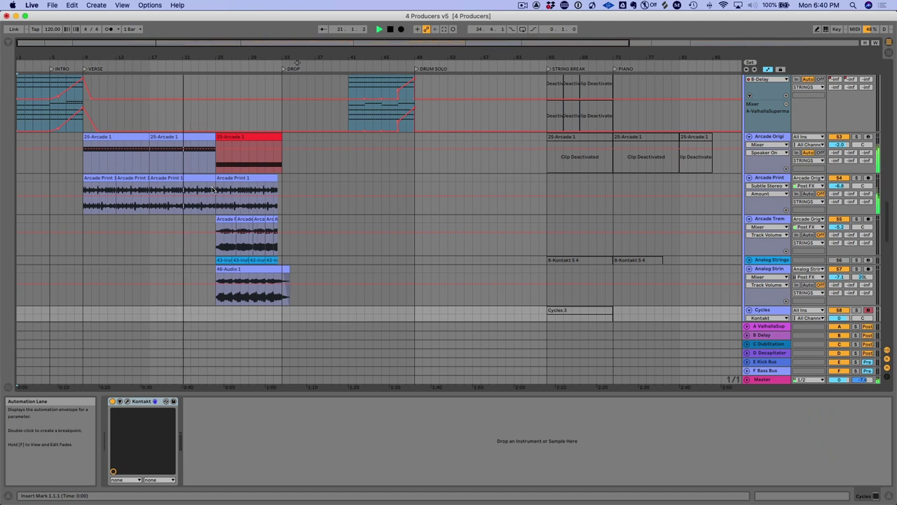
click(211, 65)
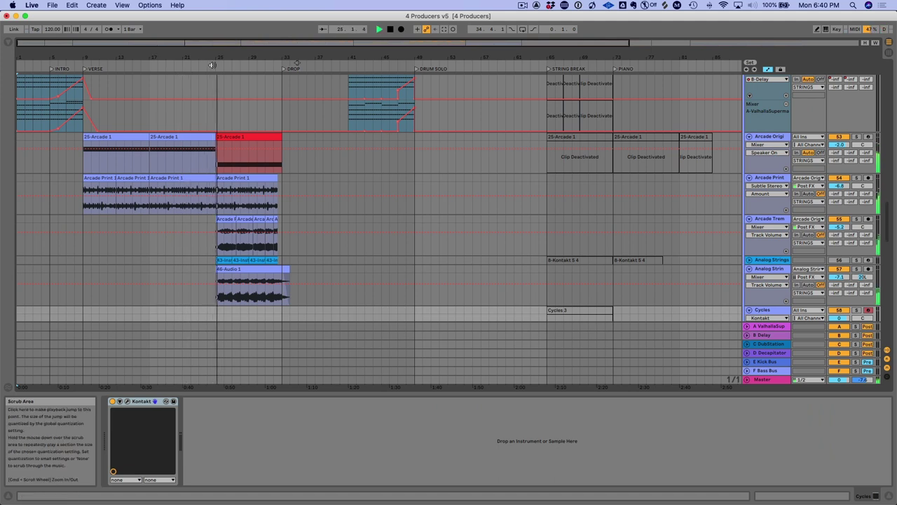